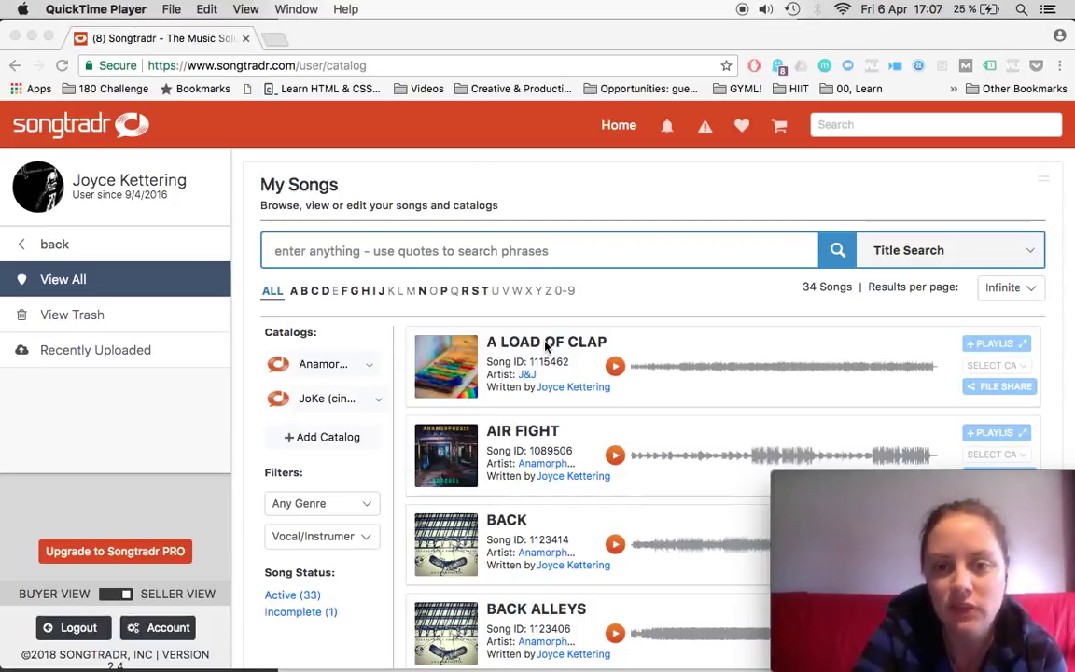
- Open the song A Load Of Clap from My Songs and show its Song Information page
{"action": "left_click", "coordinate": [547, 345]}
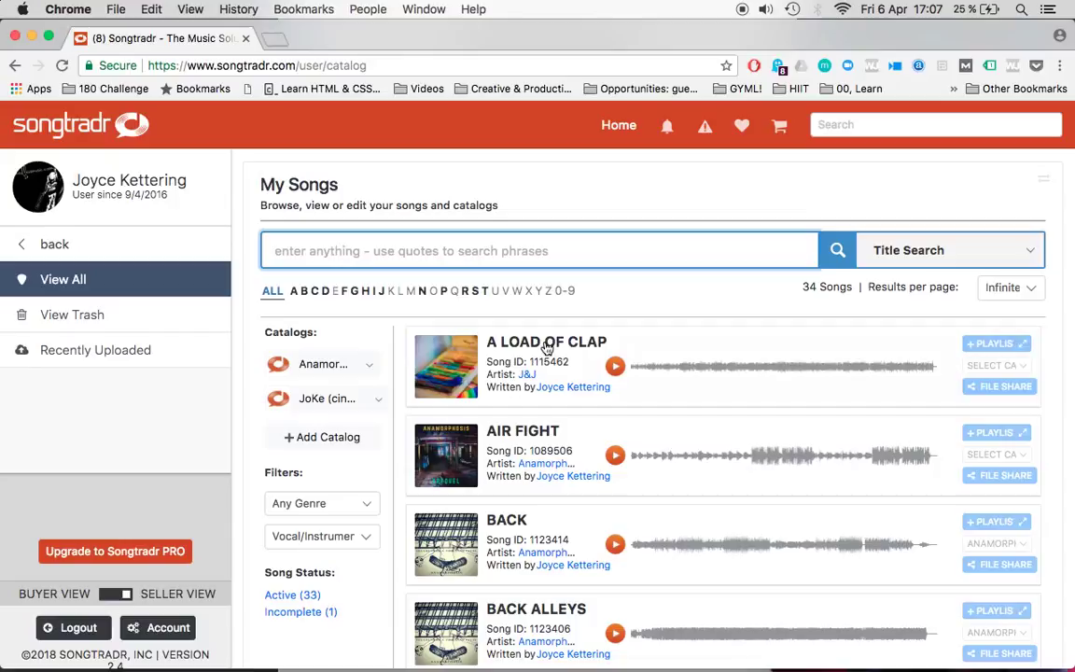
{"action": "left_click", "coordinate": [547, 344]}
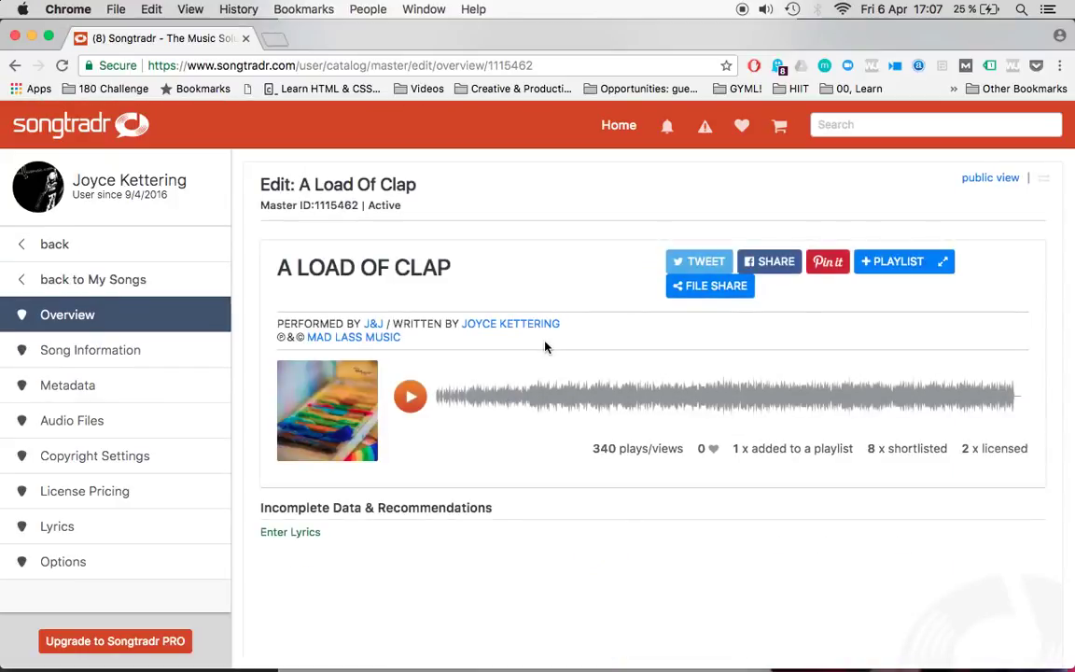
{"action": "left_click", "coordinate": [136, 352]}
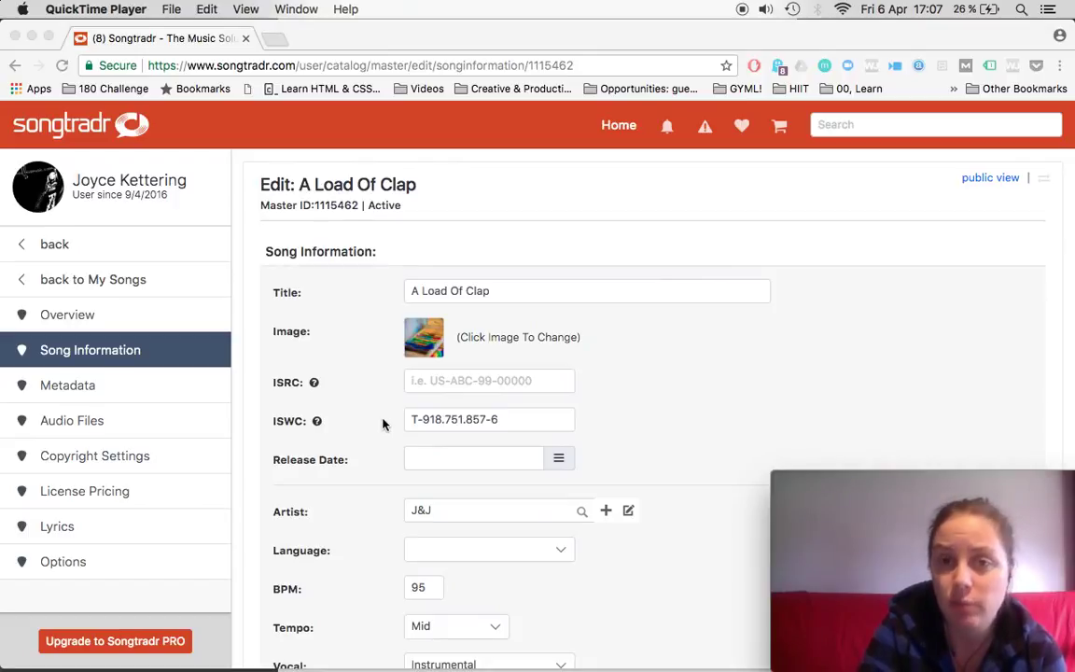
- Read the help explanations for the ISRC and ISWC code fields, closing each one after reading
{"action": "left_click", "coordinate": [315, 385]}
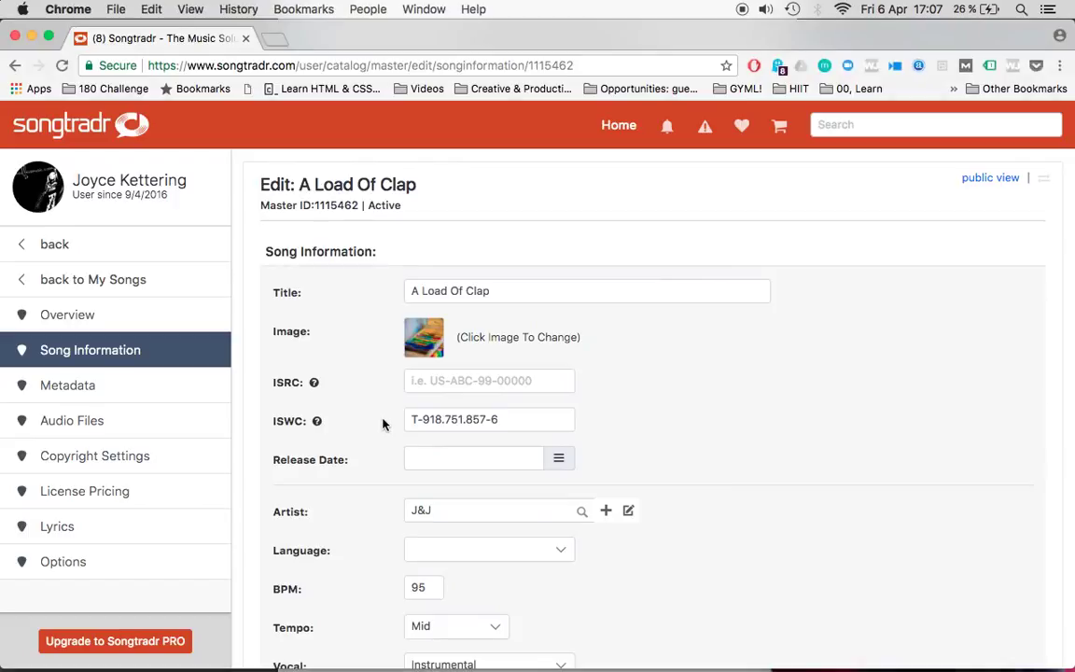
{"action": "left_click", "coordinate": [316, 385]}
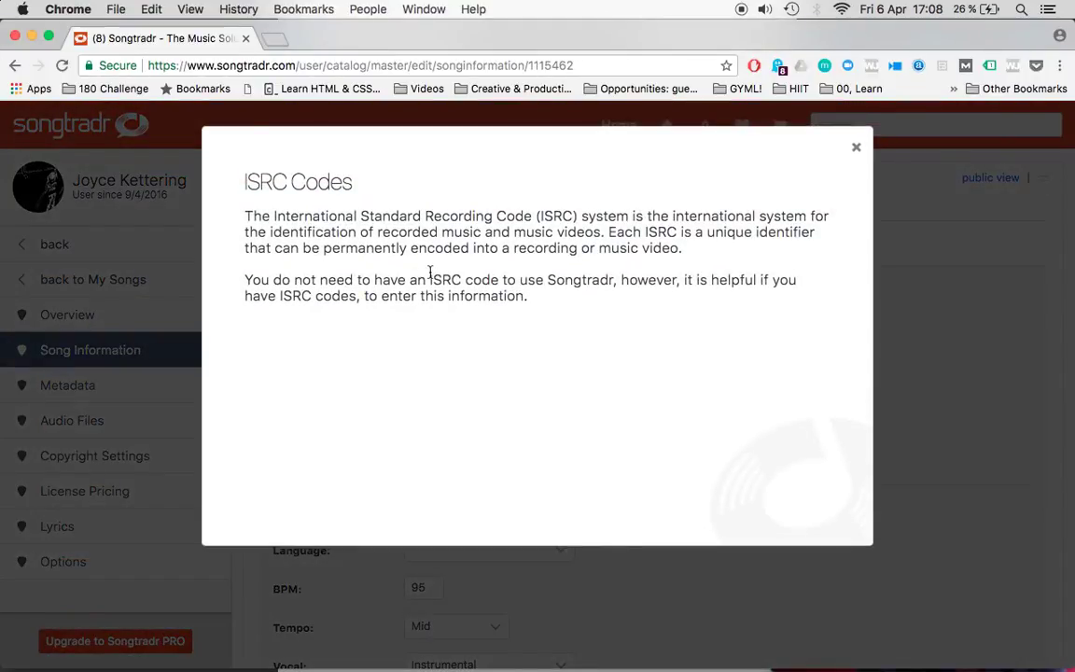
{"action": "left_click_drag", "start_coordinate": [554, 307], "coordinate": [239, 224]}
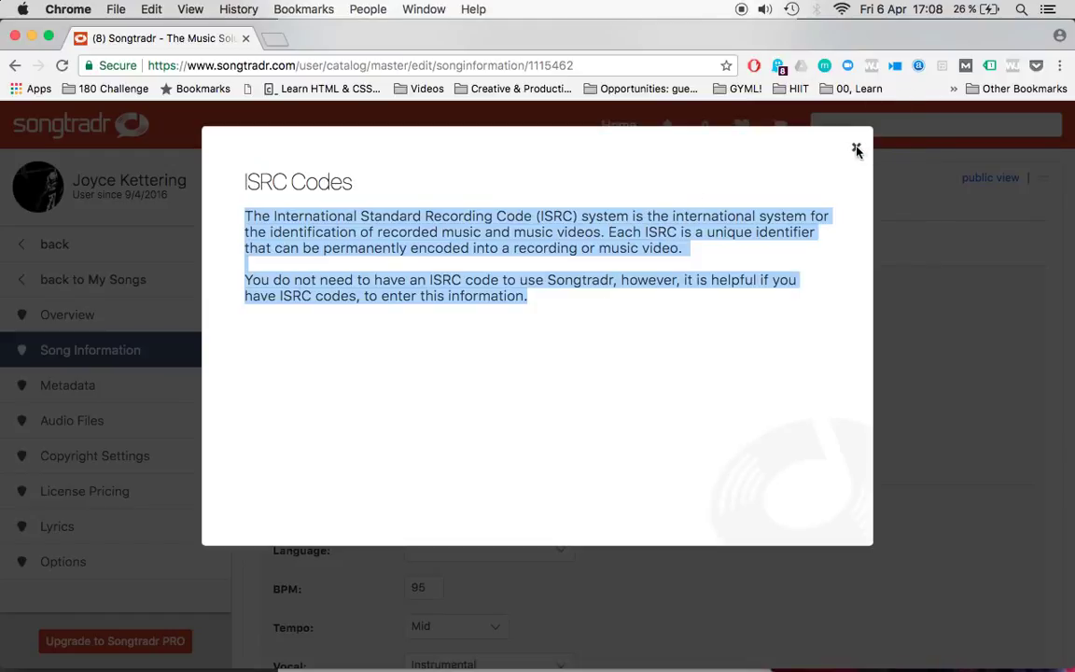
{"action": "left_click", "coordinate": [856, 151]}
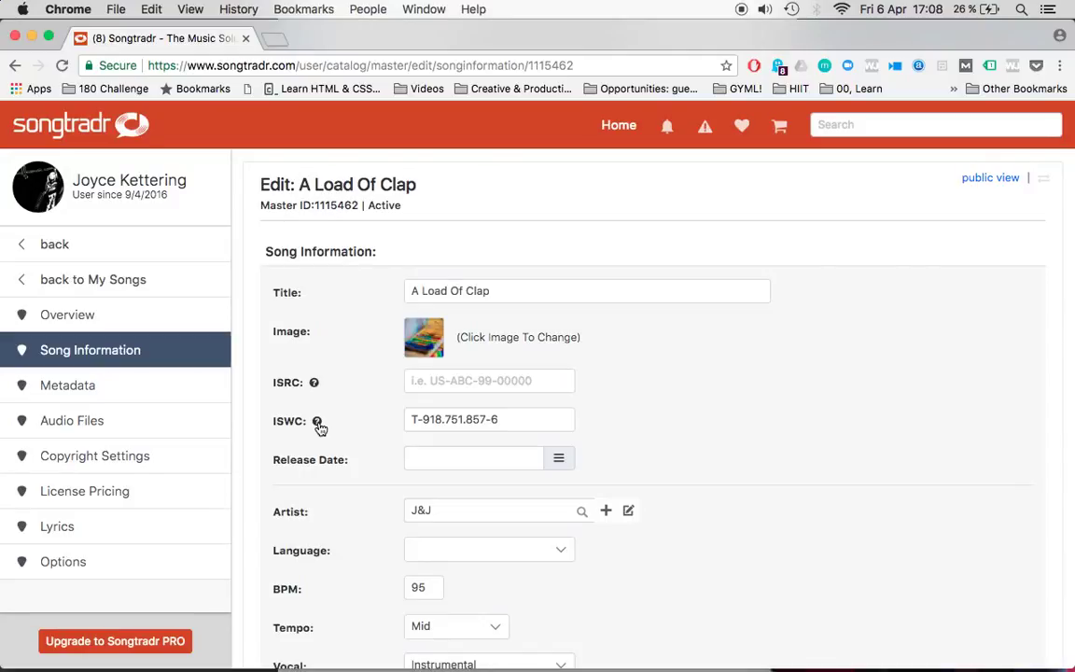
{"action": "left_click", "coordinate": [317, 424]}
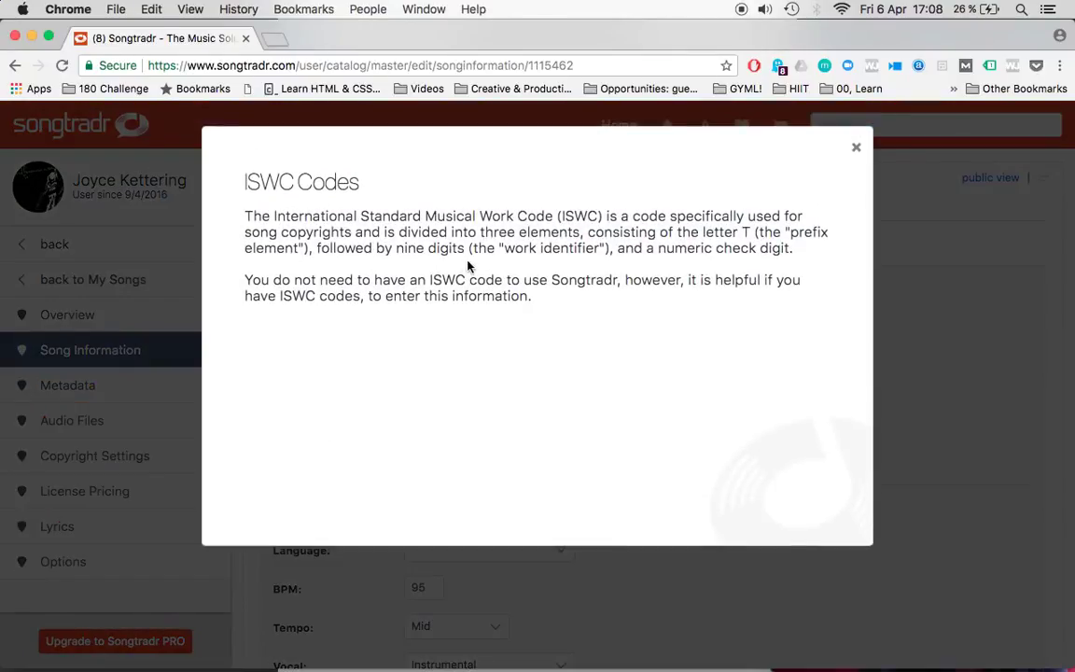
{"action": "left_click", "coordinate": [856, 150]}
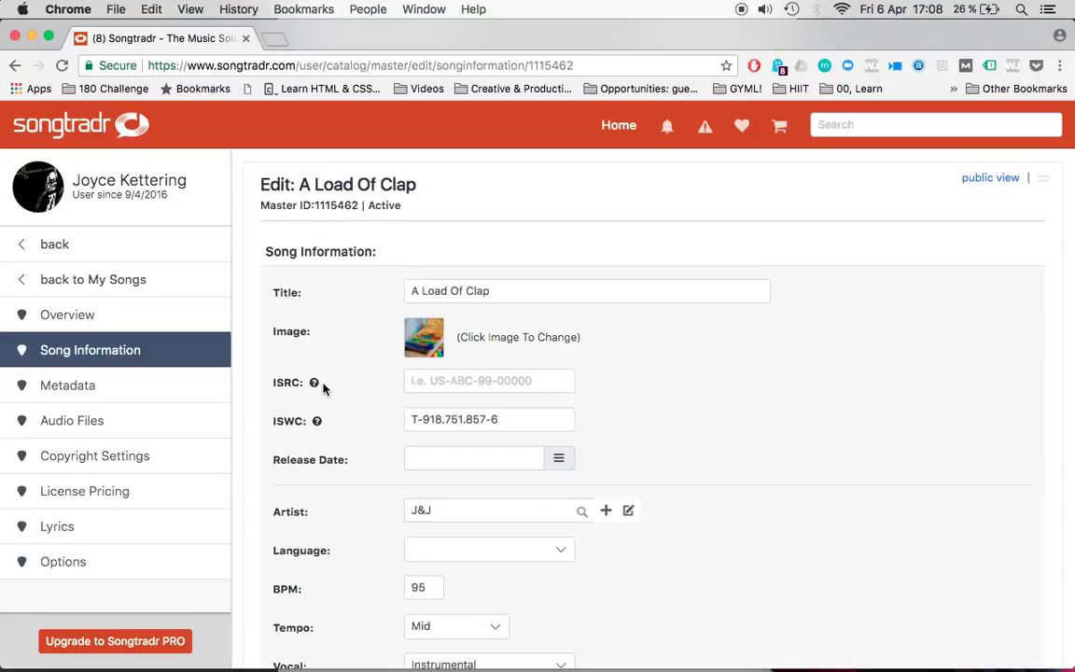
{"action": "key", "text": "super+Tab"}
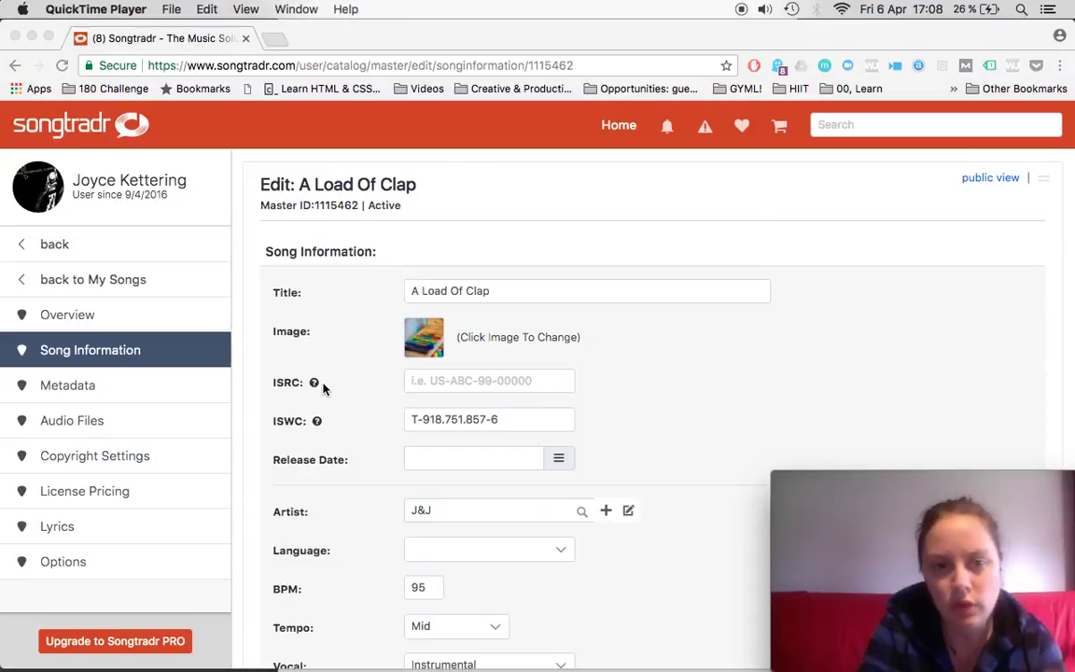
- Review the remaining song information fields, including the available Vocal and Era options, without changing any selection
{"action": "scroll", "coordinate": [324, 388], "scroll_direction": "down", "scroll_amount": 3}
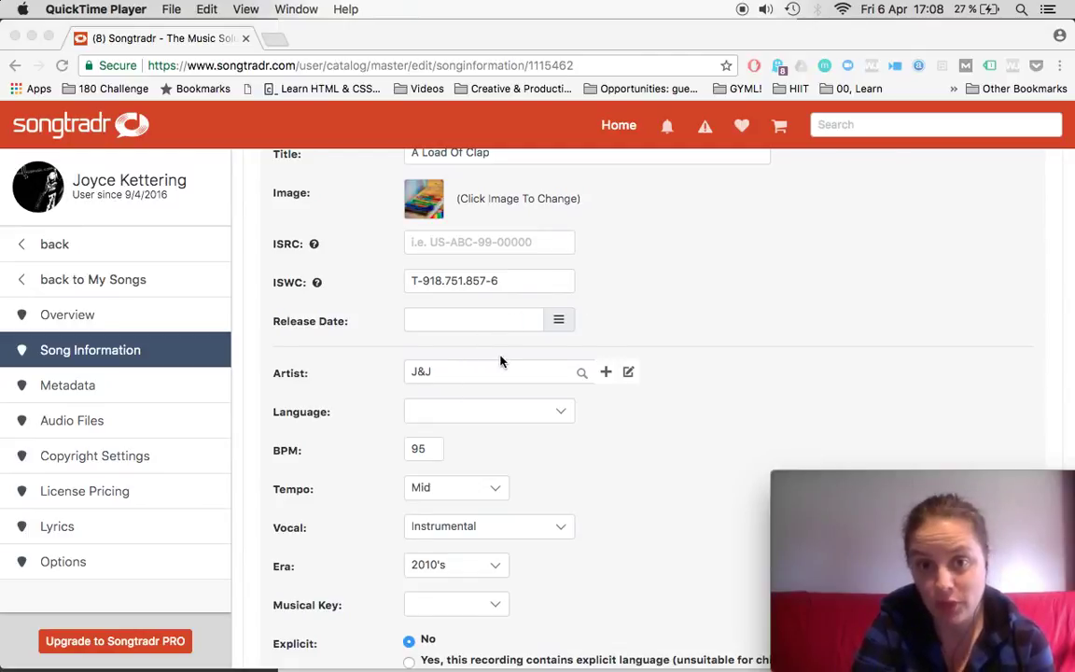
{"action": "scroll", "coordinate": [501, 359], "scroll_direction": "down", "scroll_amount": 2}
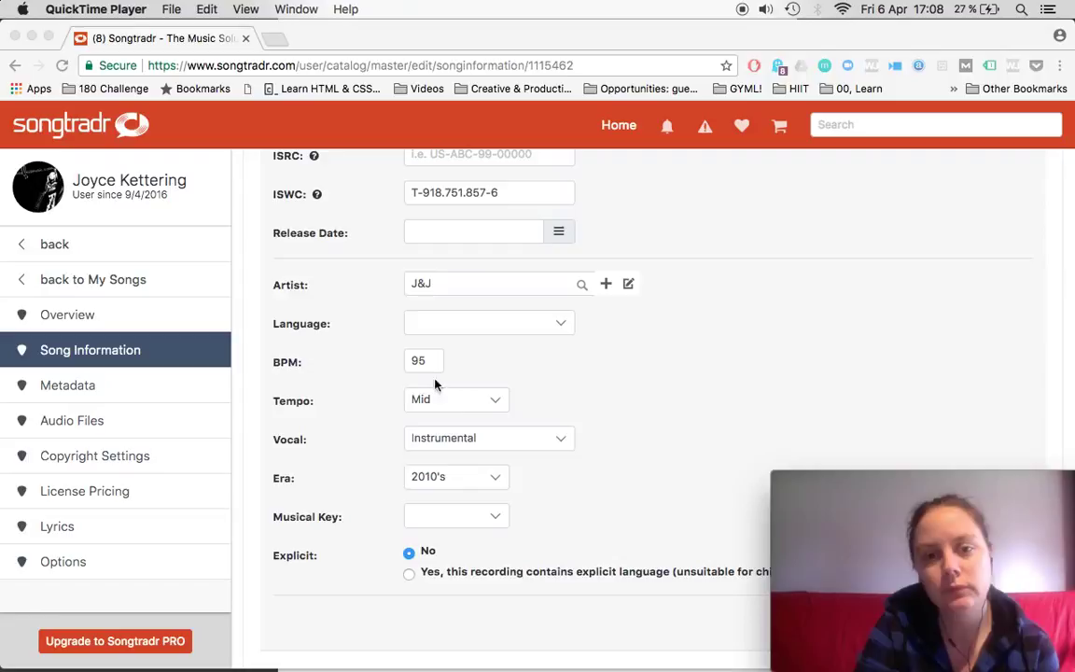
{"action": "left_click", "coordinate": [473, 446]}
{"action": "left_click", "coordinate": [458, 441]}
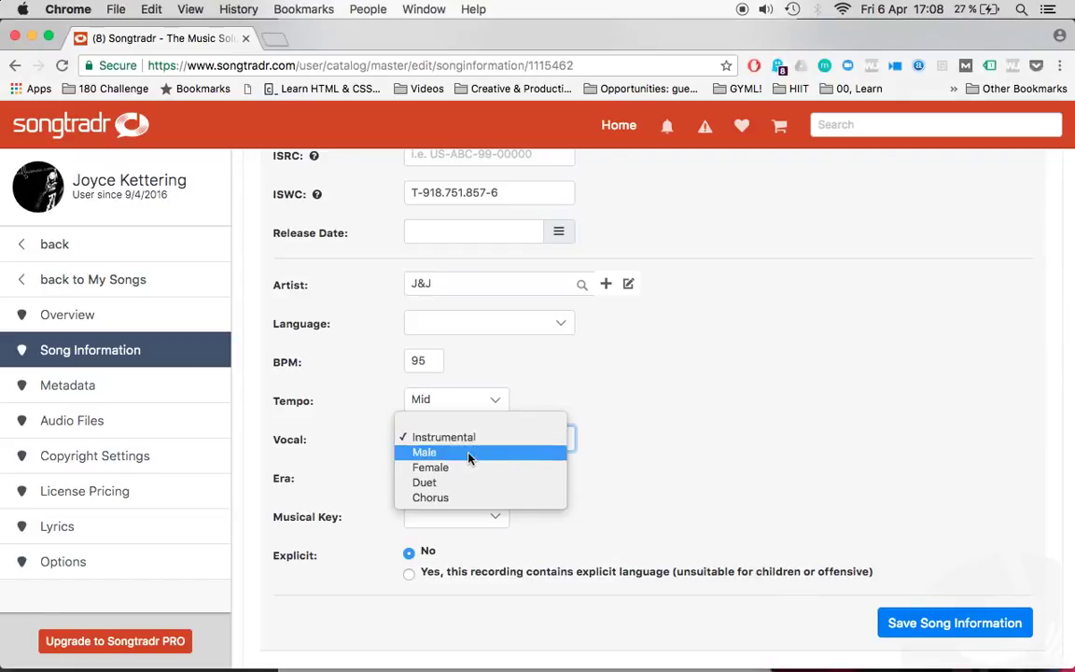
{"action": "left_click", "coordinate": [707, 434]}
{"action": "scroll", "coordinate": [708, 434], "scroll_direction": "down", "scroll_amount": 3}
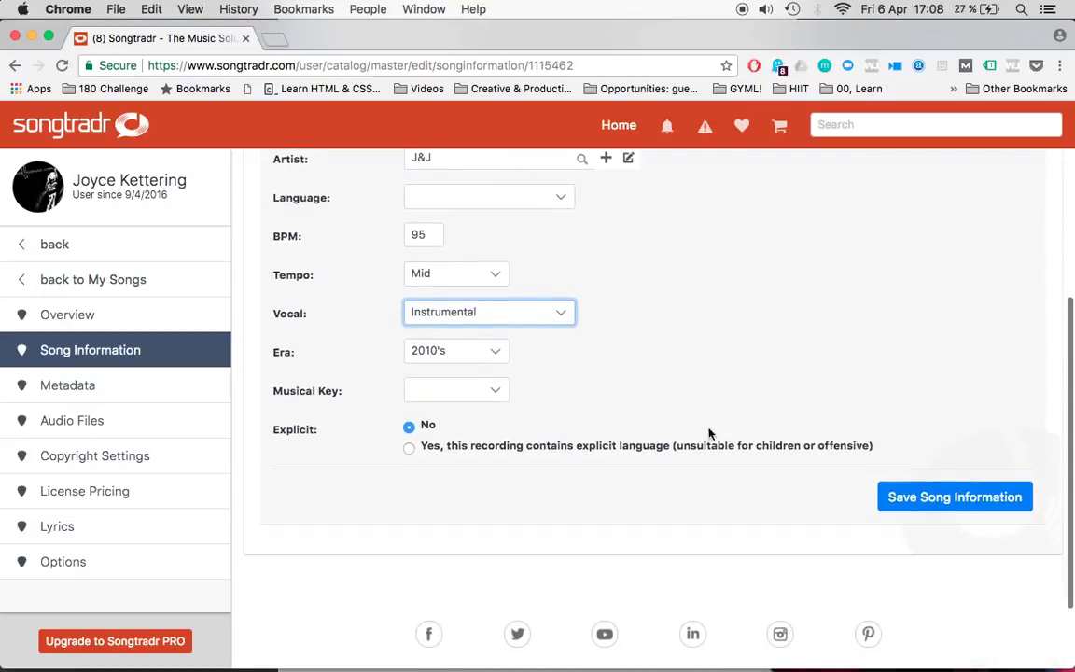
{"action": "left_click", "coordinate": [502, 352]}
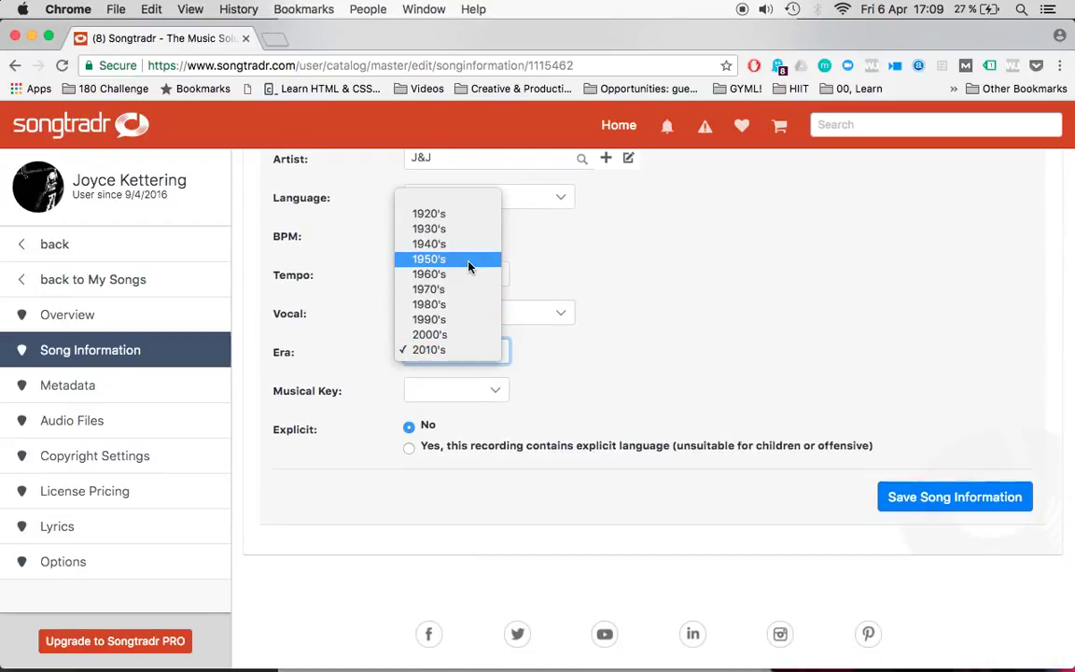
{"action": "left_click", "coordinate": [580, 387]}
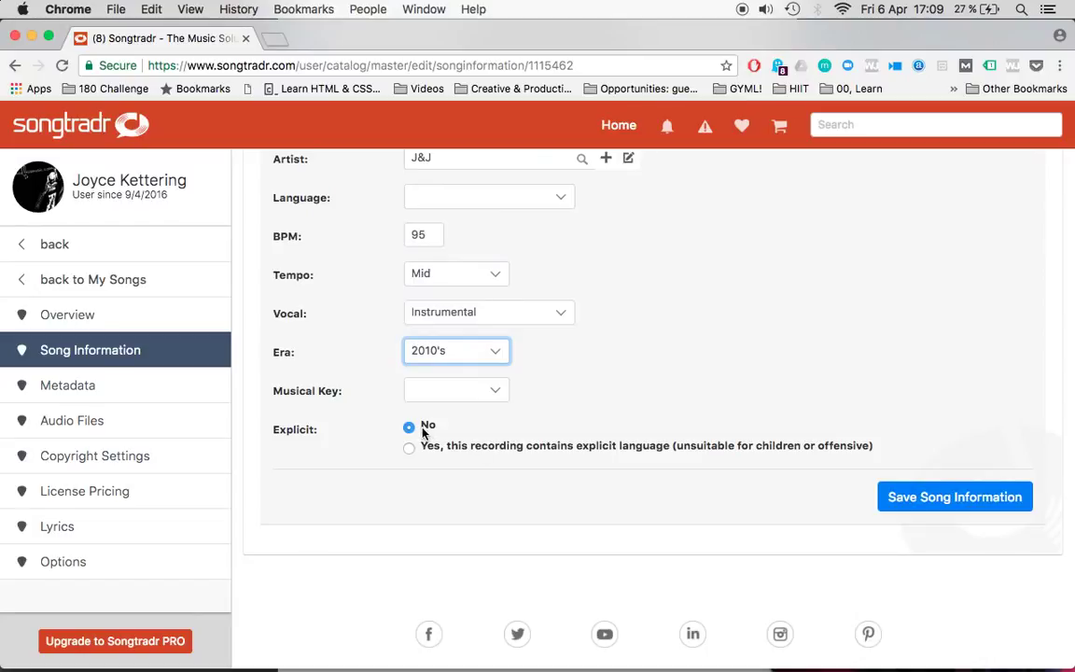
{"action": "scroll", "coordinate": [435, 435], "scroll_direction": "down", "scroll_amount": 1}
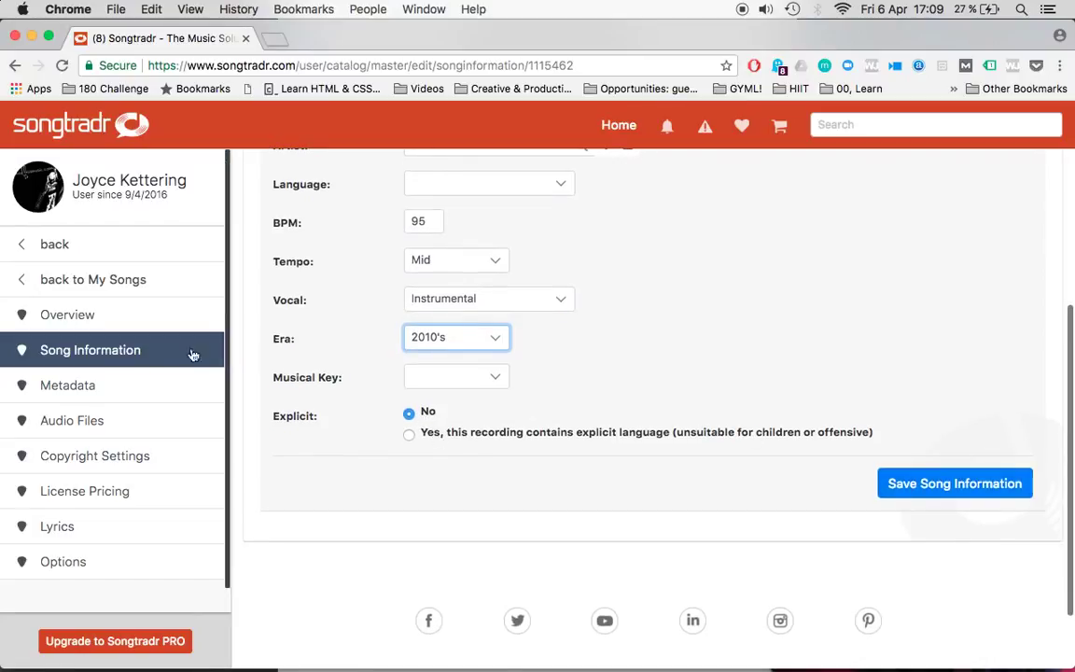
- Open the song's Metadata page and browse the available primary genres, keeping the current selection
{"action": "left_click", "coordinate": [67, 387]}
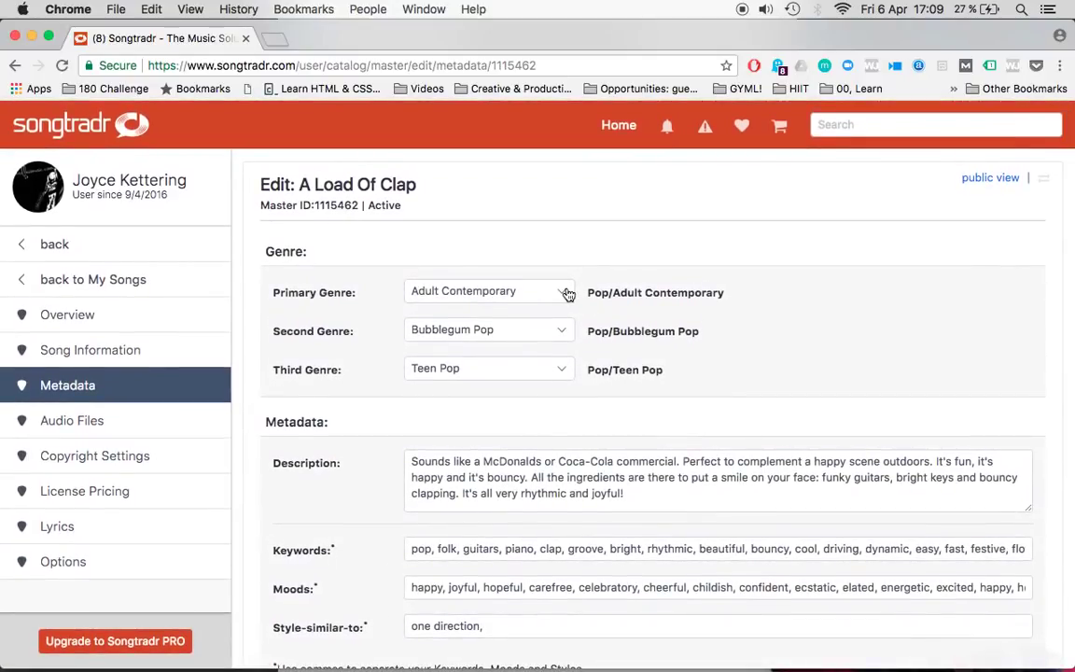
{"action": "left_click", "coordinate": [567, 292]}
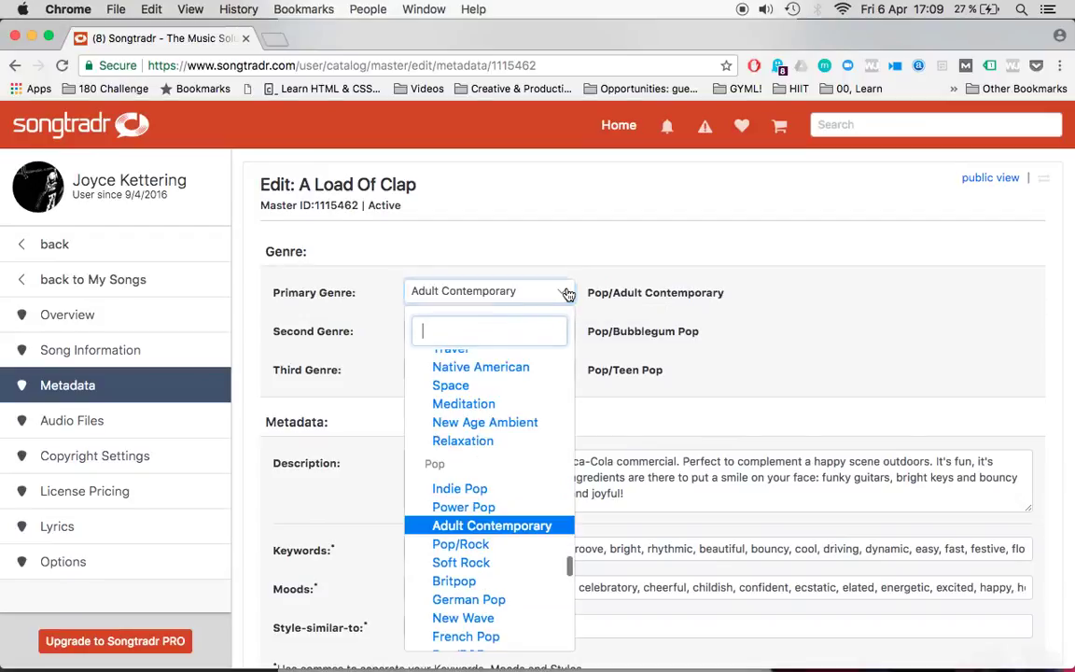
{"action": "scroll", "coordinate": [522, 392], "scroll_direction": "up", "scroll_amount": 5}
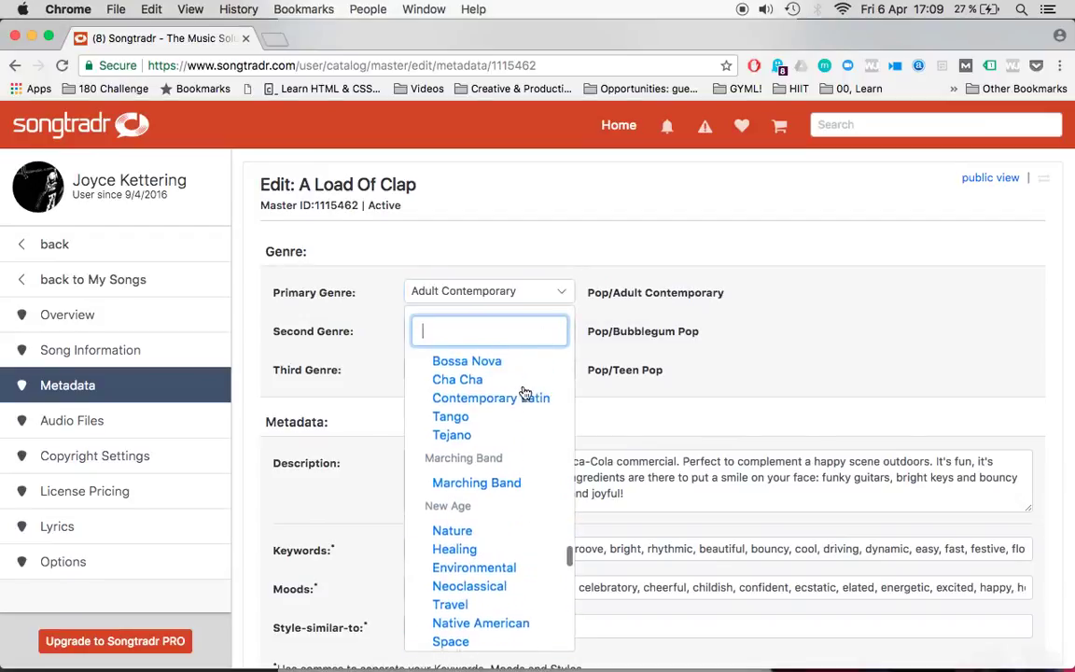
{"action": "scroll", "coordinate": [467, 512], "scroll_direction": "down", "scroll_amount": 3}
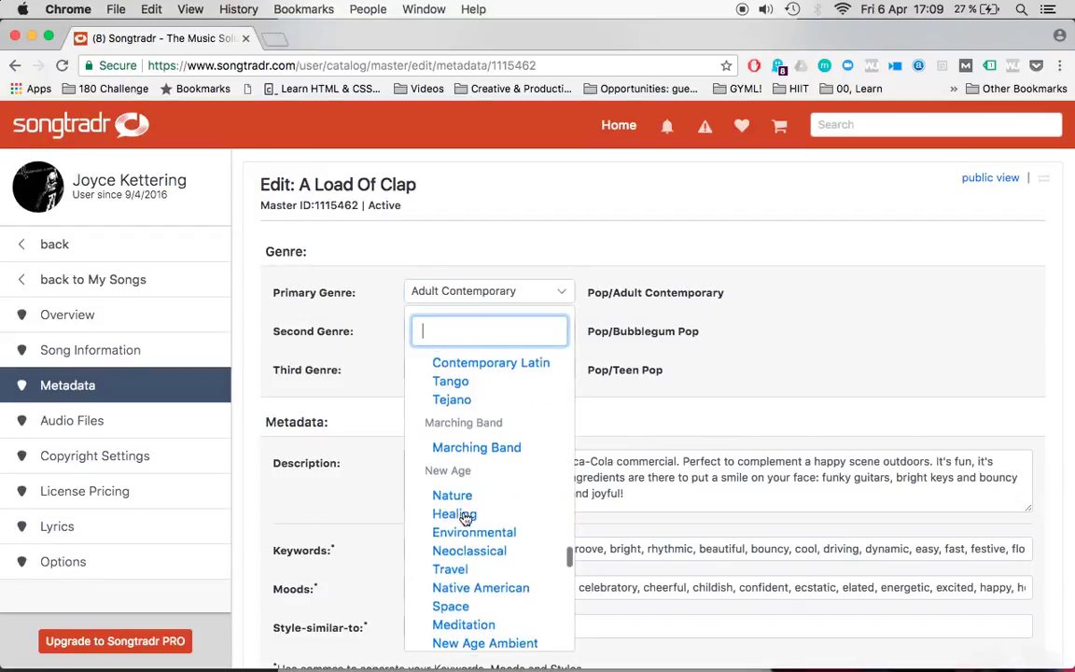
{"action": "left_click", "coordinate": [747, 356]}
- Examine the song's metadata description, keywords, moods and style-similar-to entries
{"action": "scroll", "coordinate": [747, 357], "scroll_direction": "down", "scroll_amount": 1}
{"action": "scroll", "coordinate": [747, 357], "scroll_direction": "down", "scroll_amount": 3}
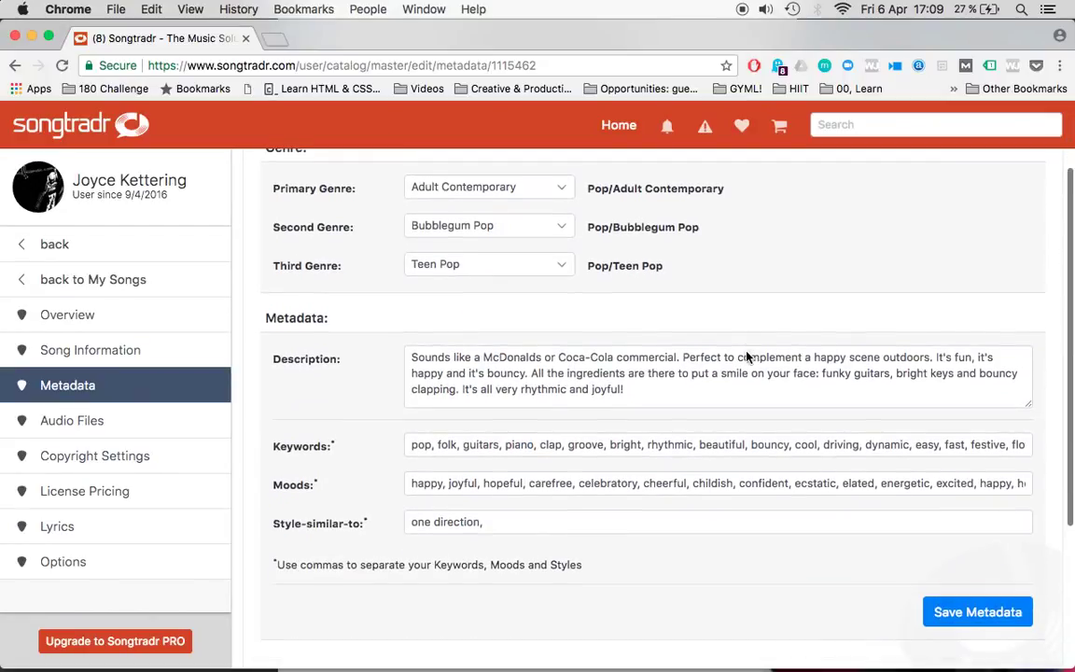
{"action": "left_click_drag", "start_coordinate": [644, 394], "coordinate": [375, 350]}
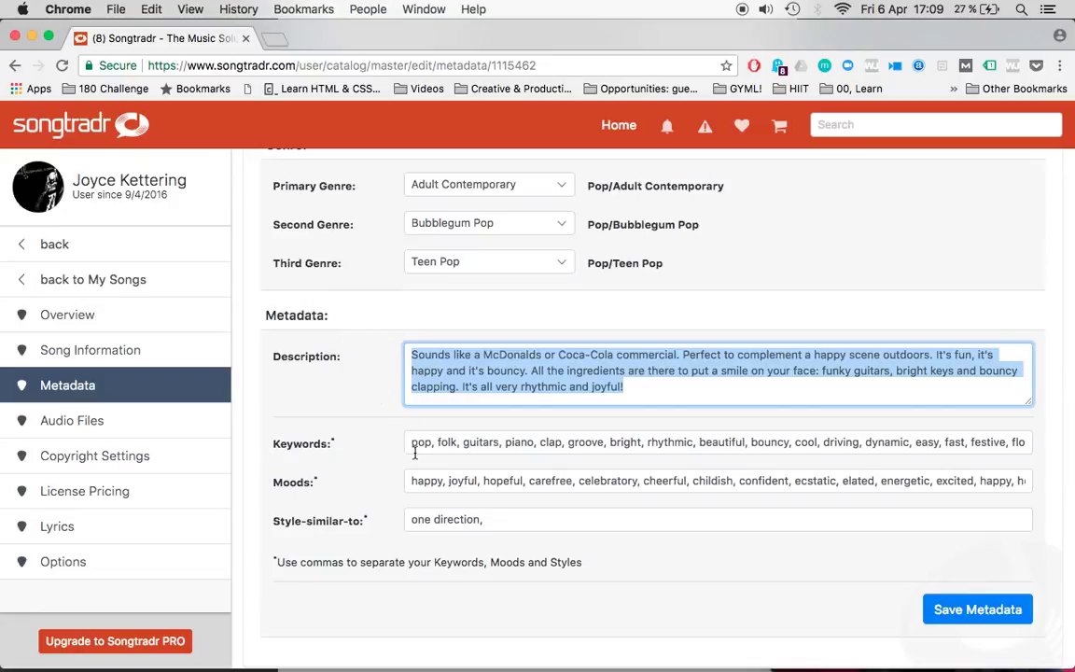
{"action": "left_click_drag", "start_coordinate": [412, 443], "coordinate": [456, 443]}
{"action": "left_click", "coordinate": [433, 482]}
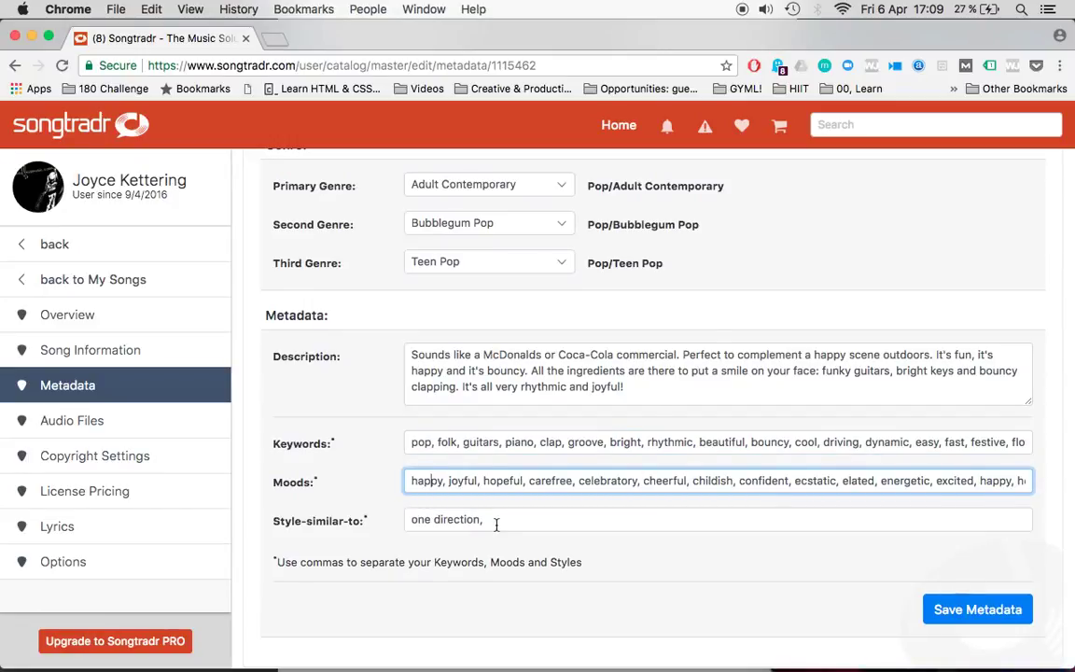
{"action": "key", "text": "super+Tab"}
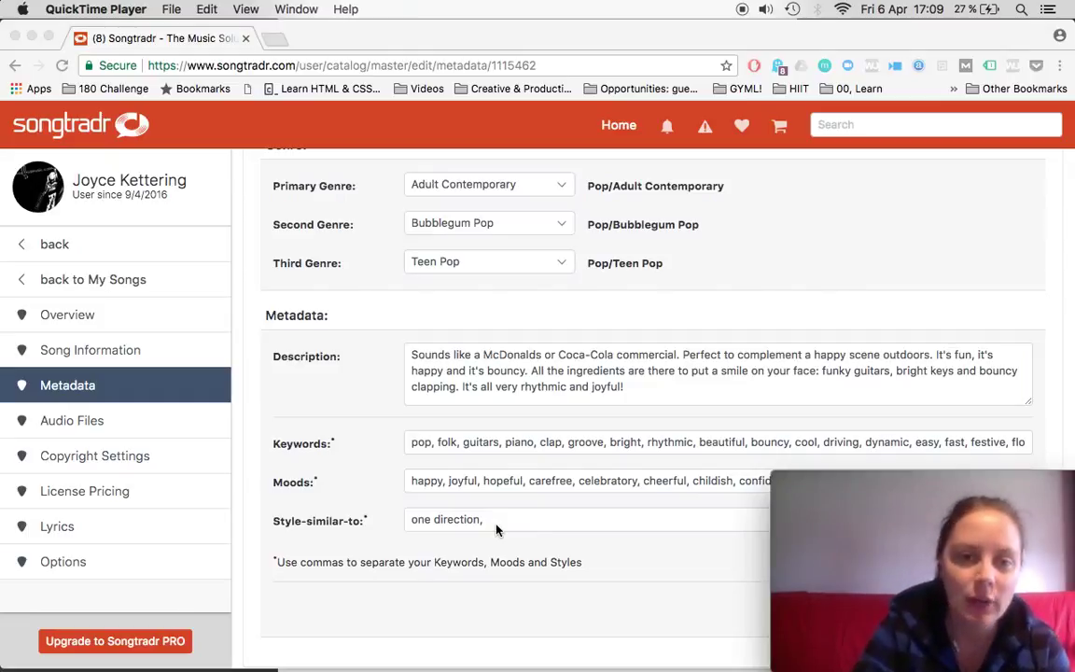
{"action": "scroll", "coordinate": [495, 529], "scroll_direction": "down", "scroll_amount": 1}
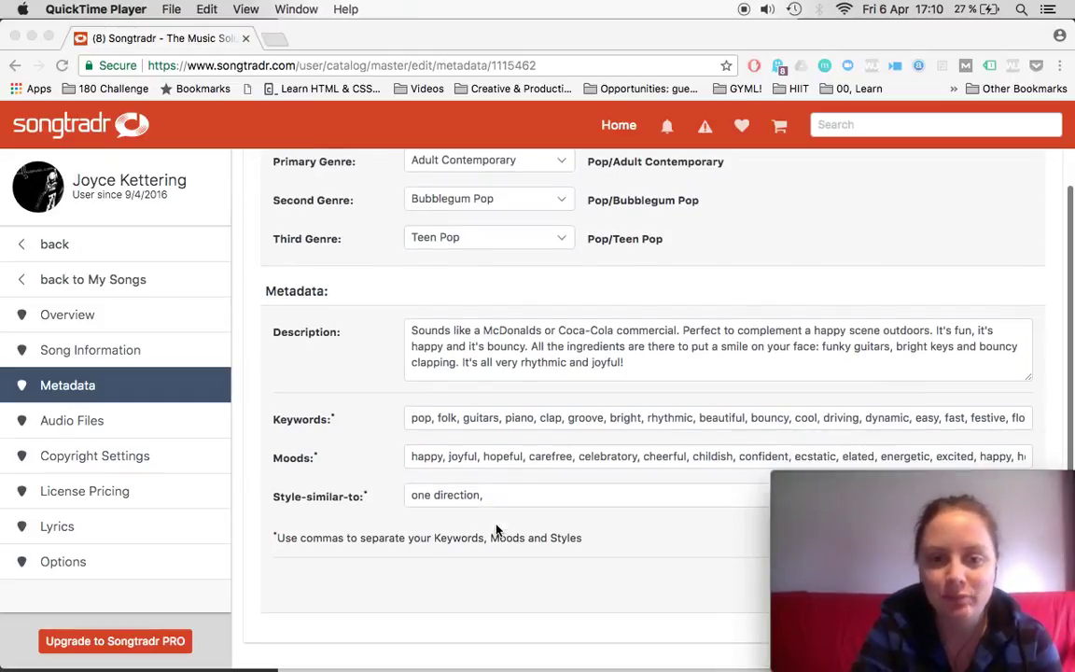
{"action": "scroll", "coordinate": [396, 411], "scroll_direction": "down", "scroll_amount": 2}
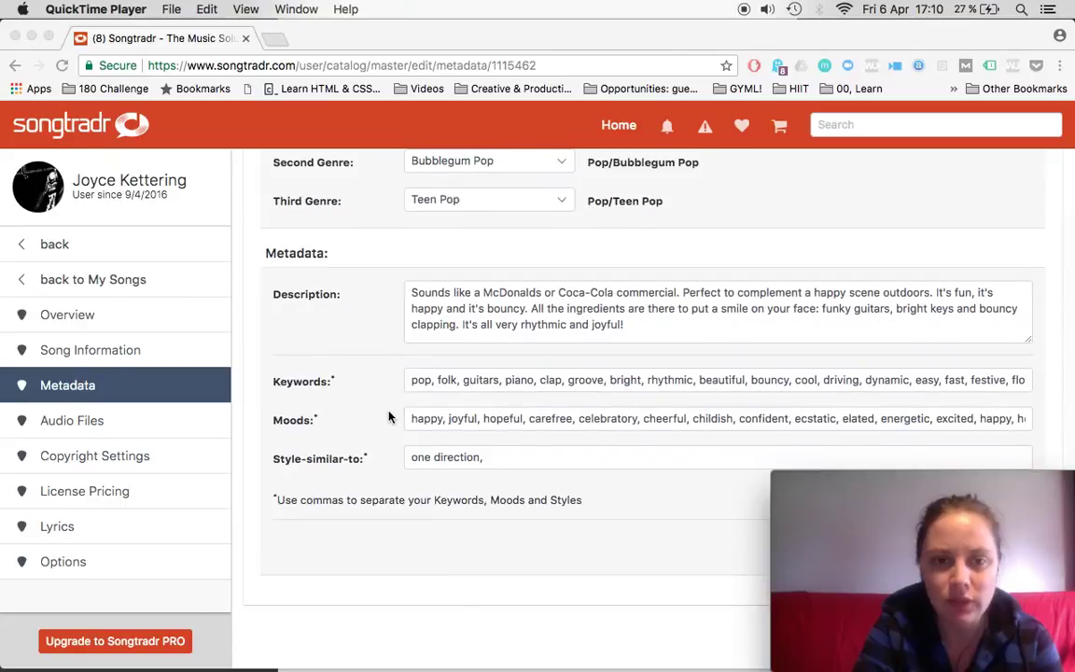
{"action": "scroll", "coordinate": [388, 414], "scroll_direction": "down", "scroll_amount": 1}
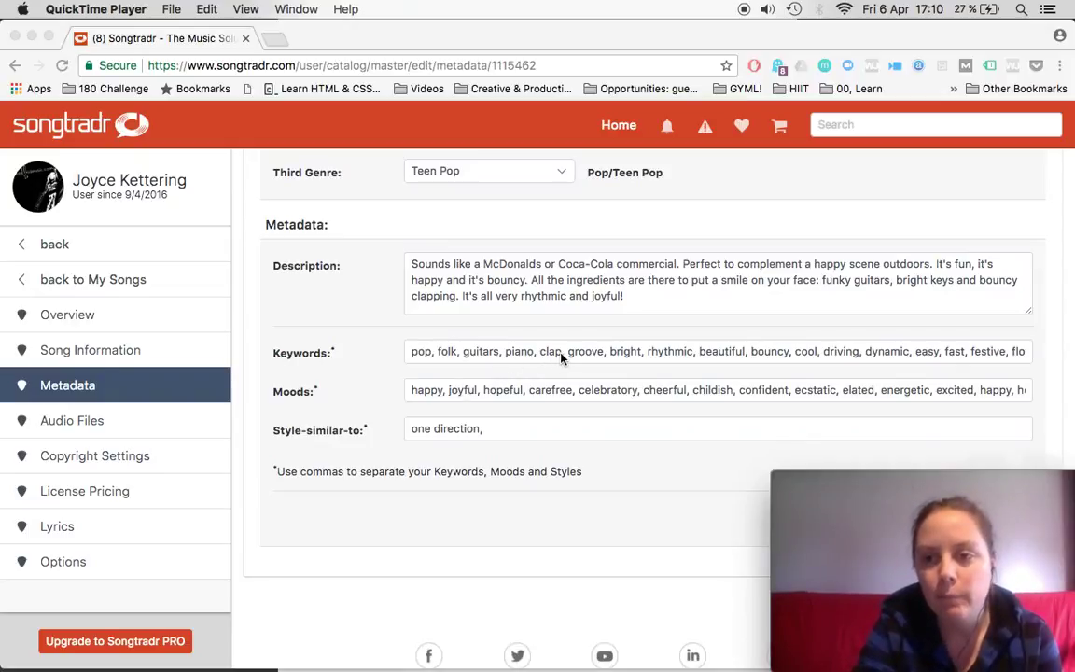
- Open the song's Audio Files page and add a new audio file entry with the file type Alternate Mix
{"action": "left_click", "coordinate": [75, 425]}
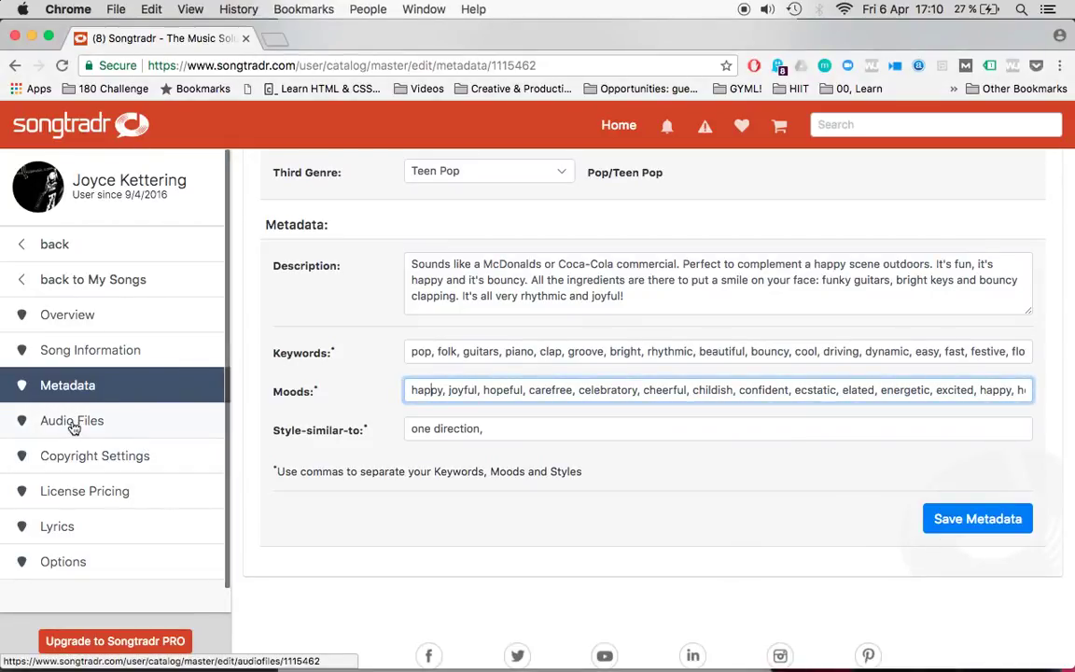
{"action": "left_click", "coordinate": [67, 425]}
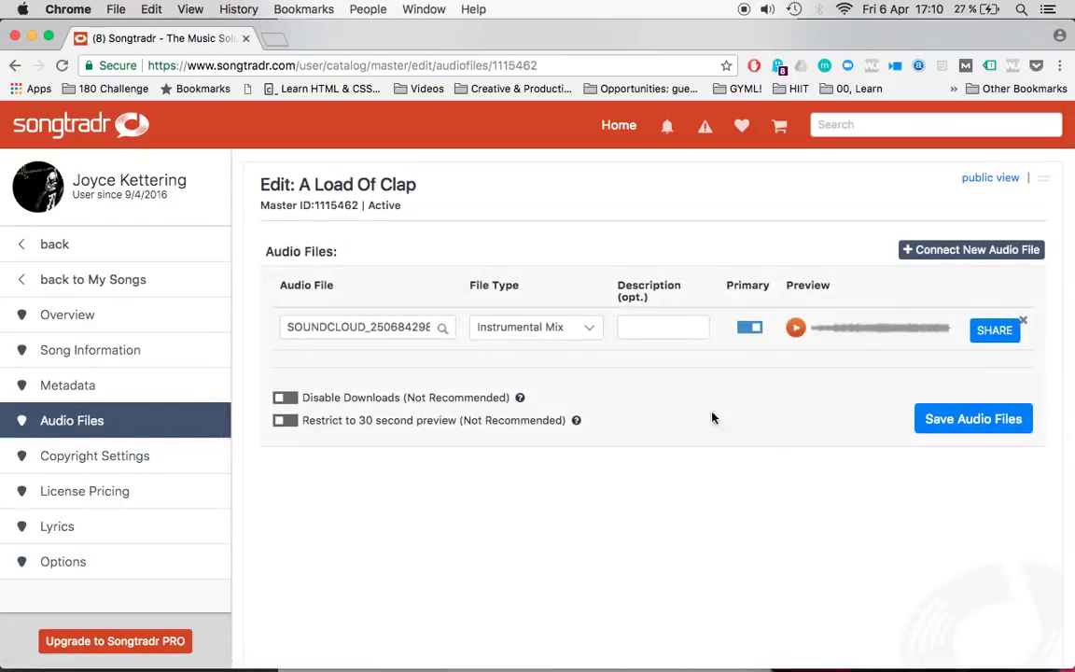
{"action": "left_click", "coordinate": [953, 255]}
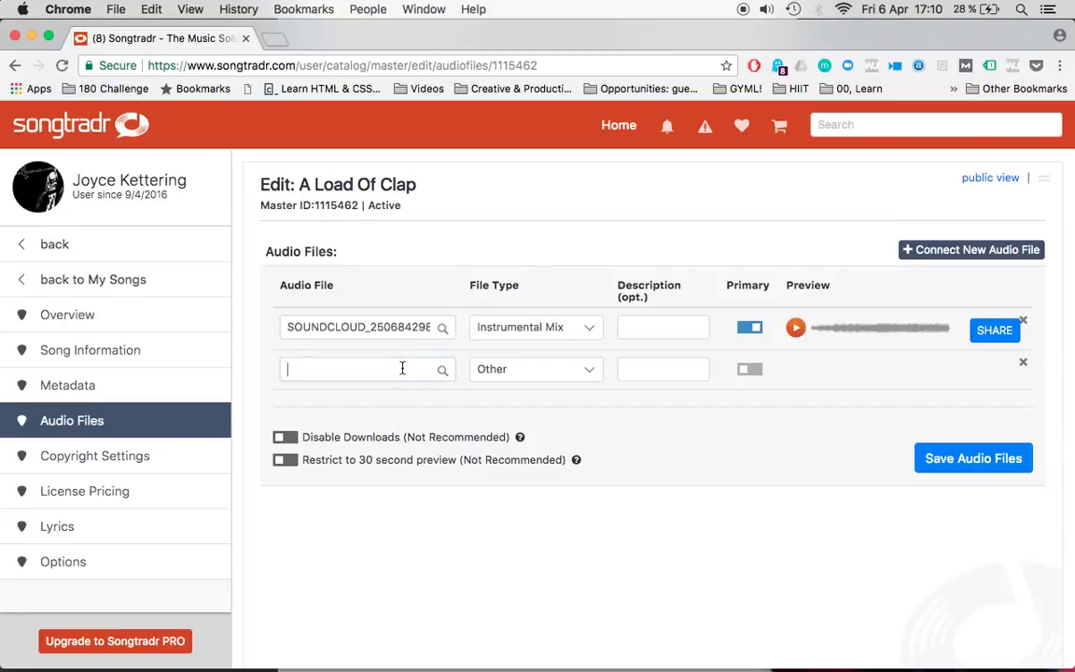
{"action": "left_click", "coordinate": [402, 368]}
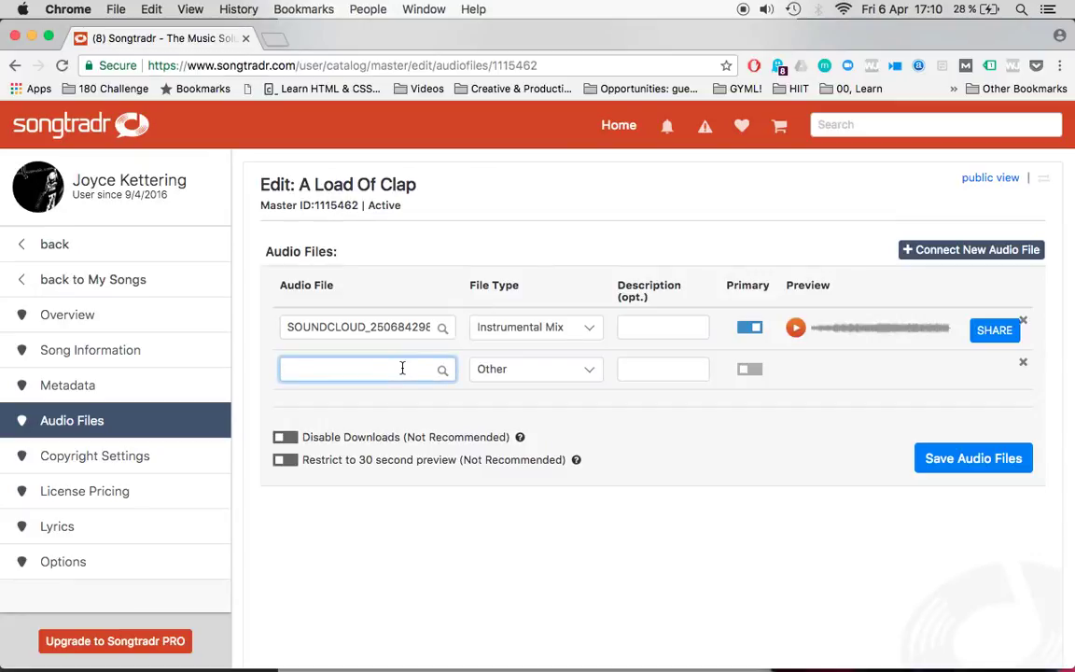
{"action": "left_click", "coordinate": [587, 370]}
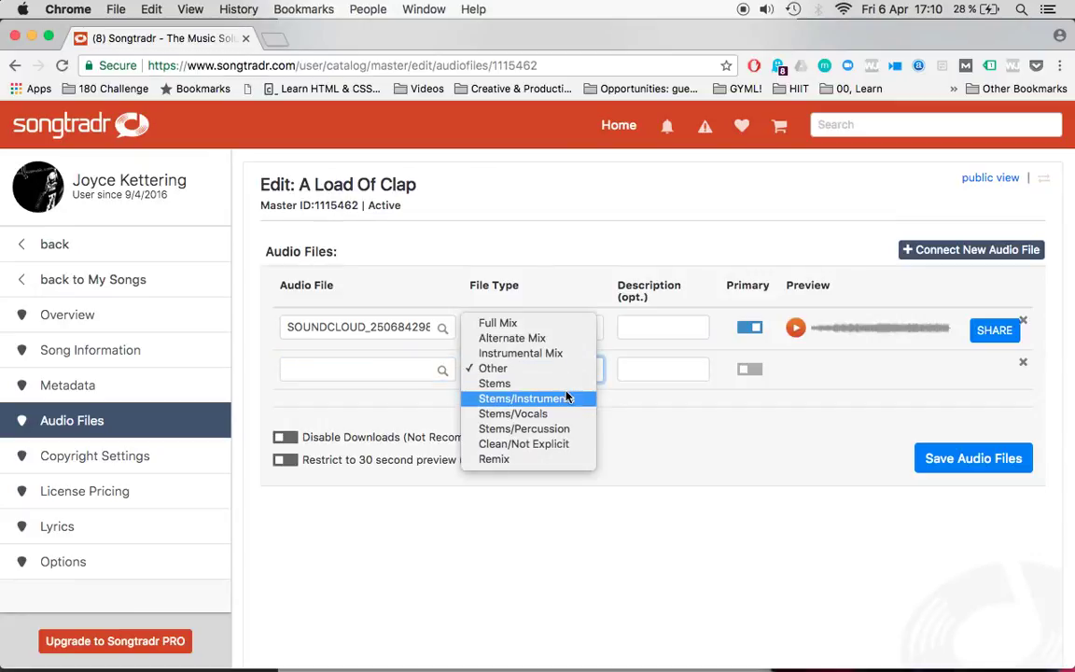
{"action": "left_click", "coordinate": [525, 338]}
{"action": "left_click", "coordinate": [645, 371]}
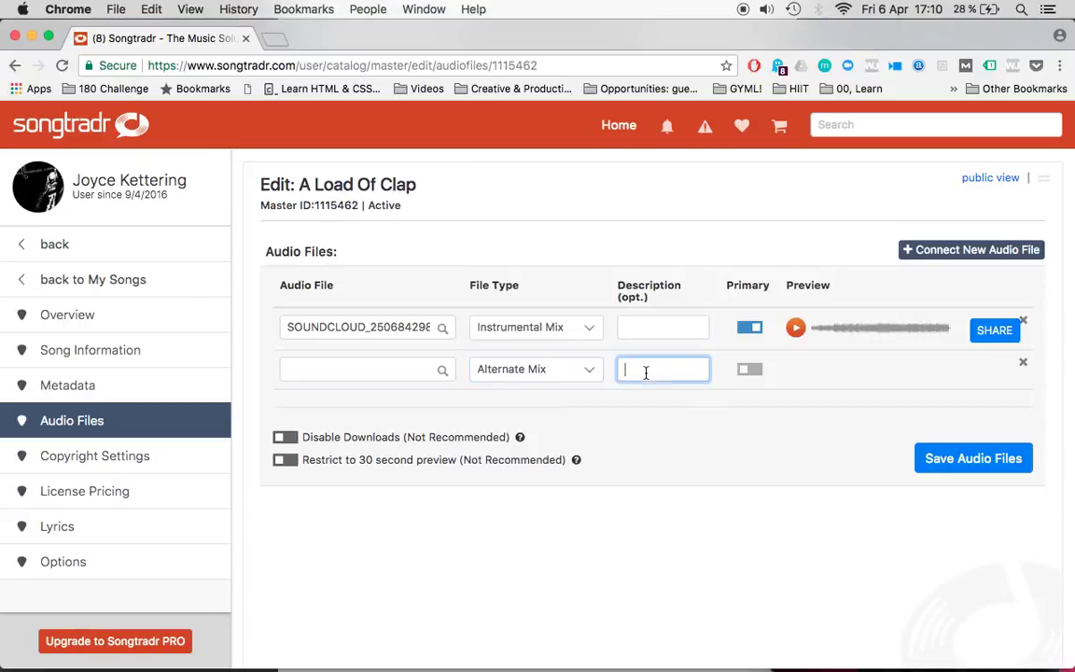
{"action": "left_click", "coordinate": [395, 363]}
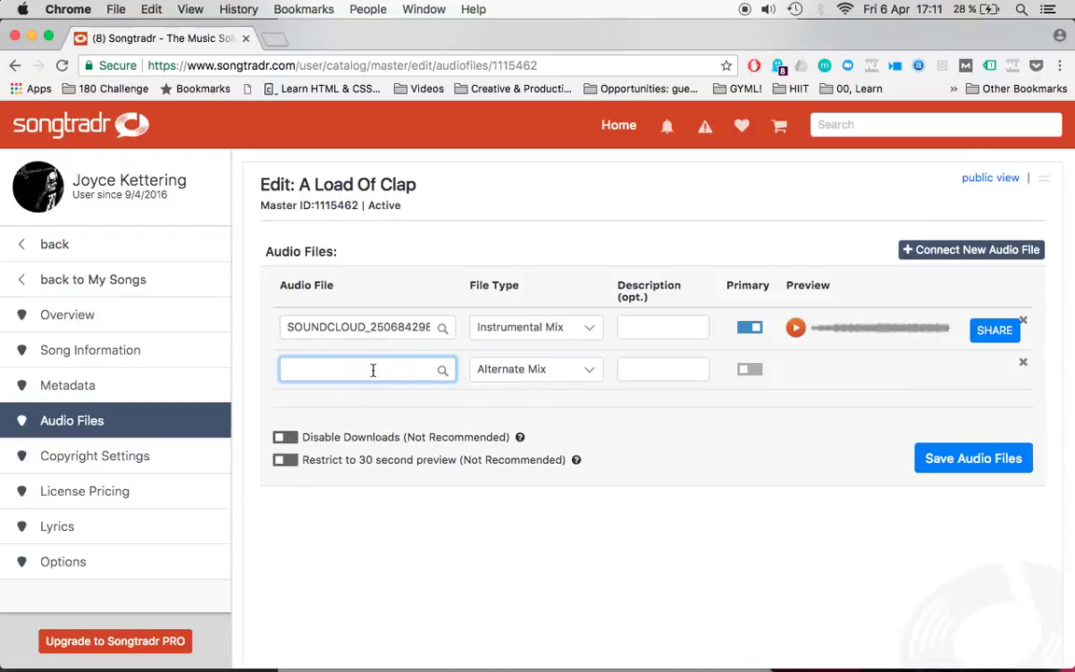
- Go to the song's Copyright Settings page, discarding the unsaved audio file changes, and review the writer and master owner entries
{"action": "left_click", "coordinate": [106, 456]}
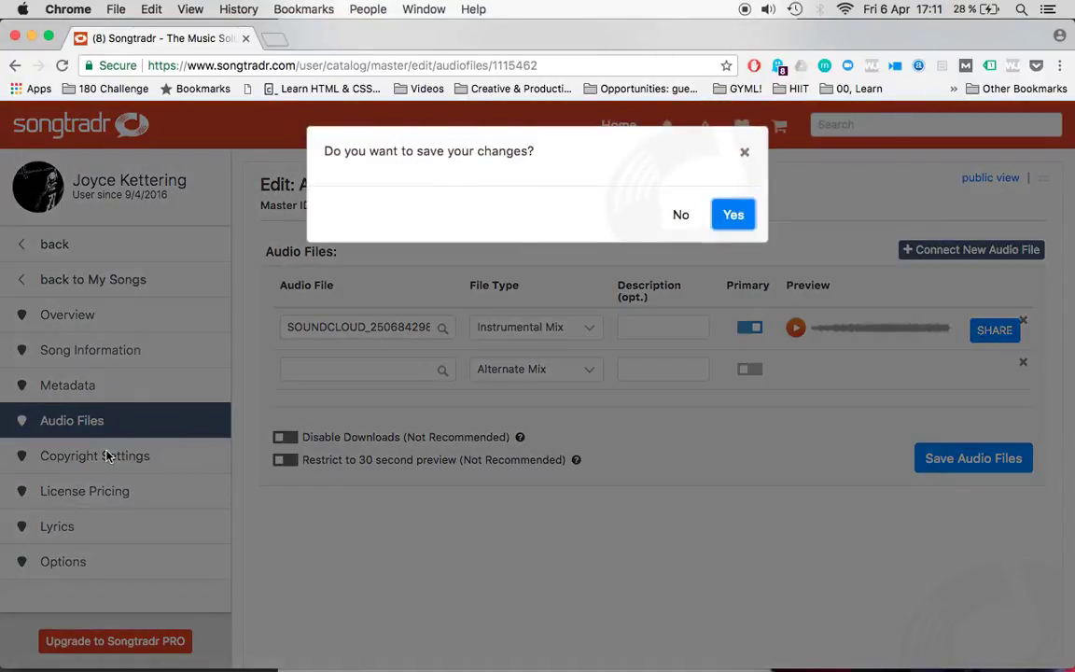
{"action": "left_click", "coordinate": [682, 214]}
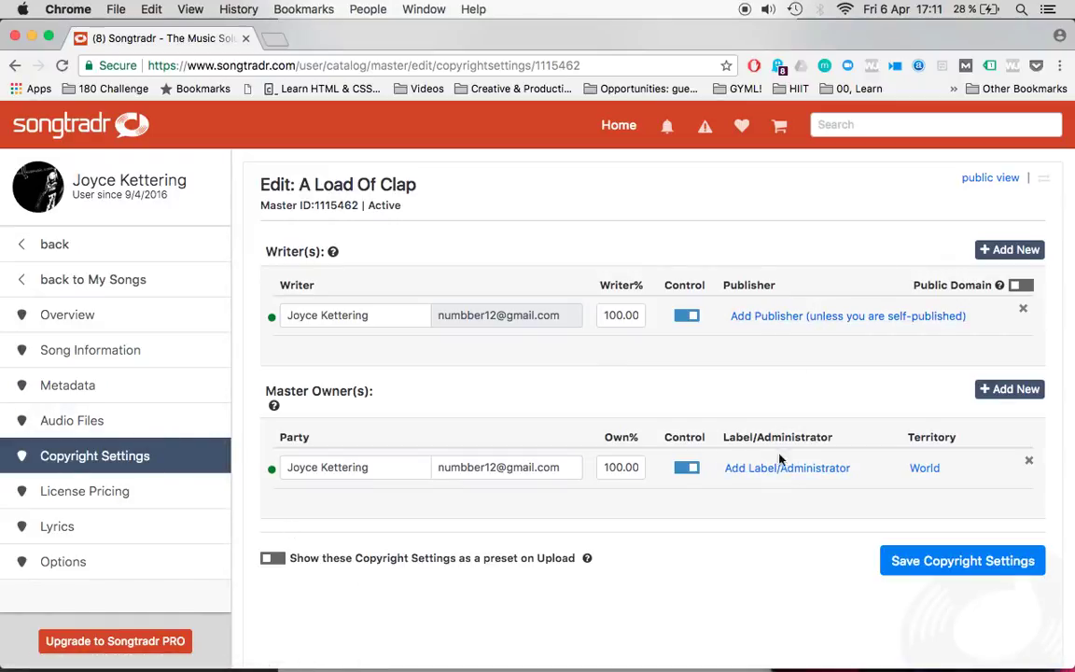
- Open the song's License Pricing page, choose the Custom setting and enable Control for User Controlled Pricing
{"action": "left_click", "coordinate": [108, 502]}
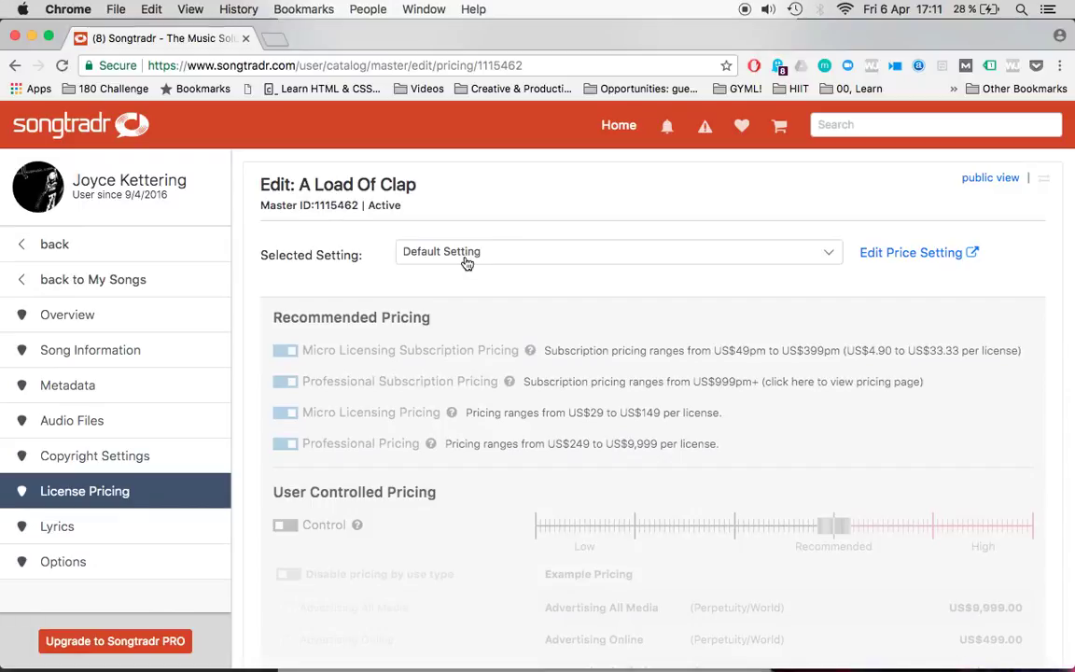
{"action": "left_click", "coordinate": [618, 256]}
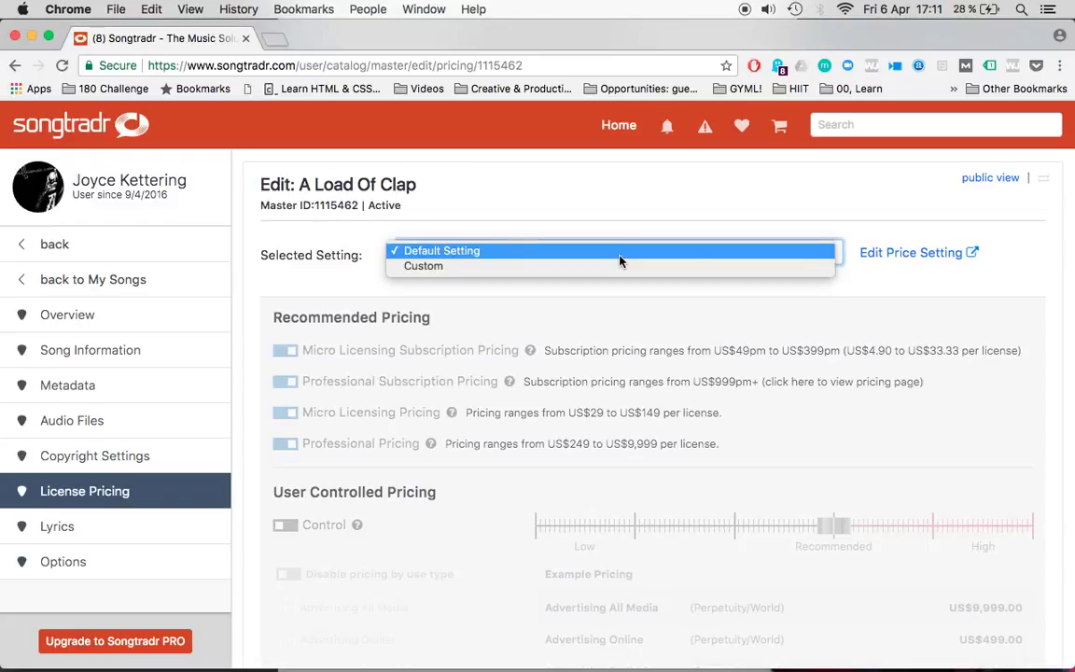
{"action": "left_click", "coordinate": [618, 267]}
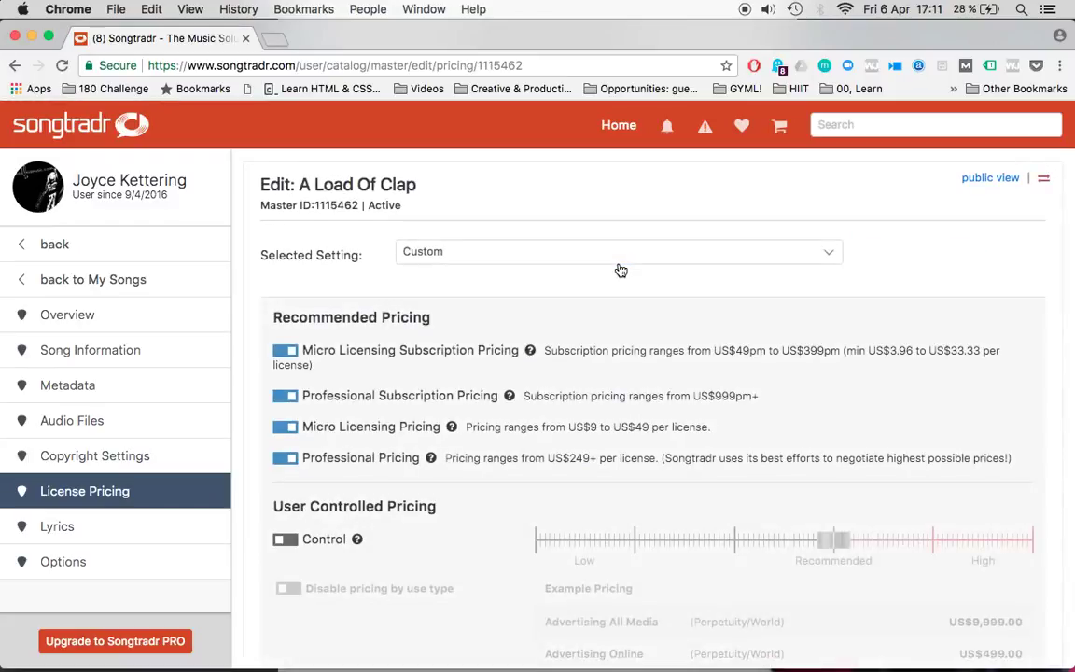
{"action": "left_click", "coordinate": [289, 540]}
- Examine the price slider and the example pricing for each use type under User Controlled Pricing
{"action": "scroll", "coordinate": [433, 519], "scroll_direction": "down", "scroll_amount": 6}
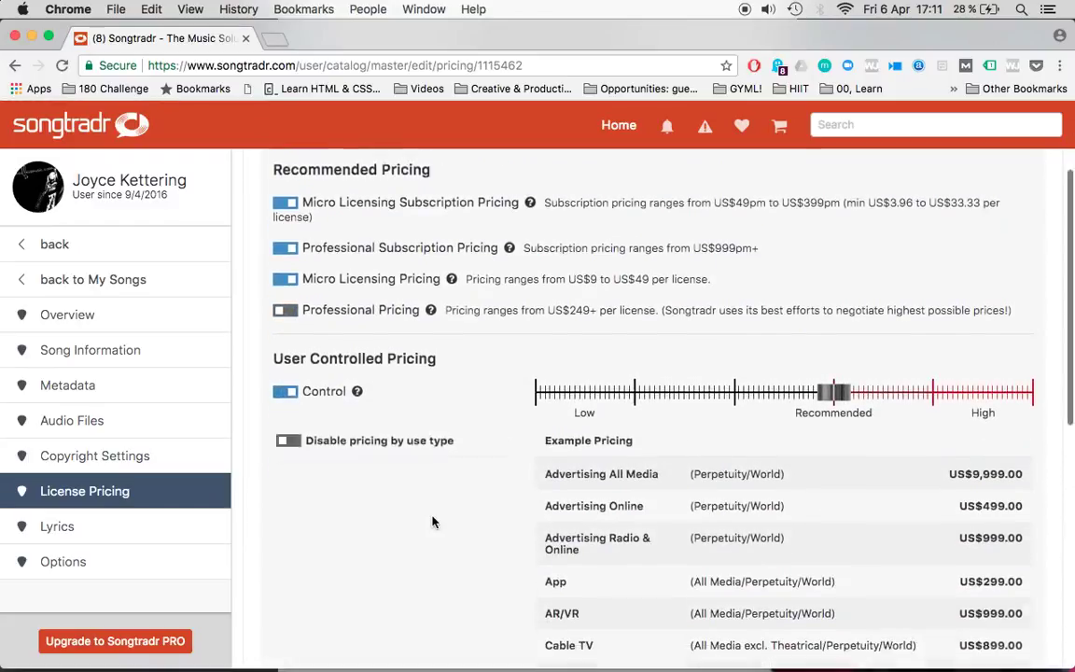
{"action": "scroll", "coordinate": [434, 521], "scroll_direction": "down", "scroll_amount": 1}
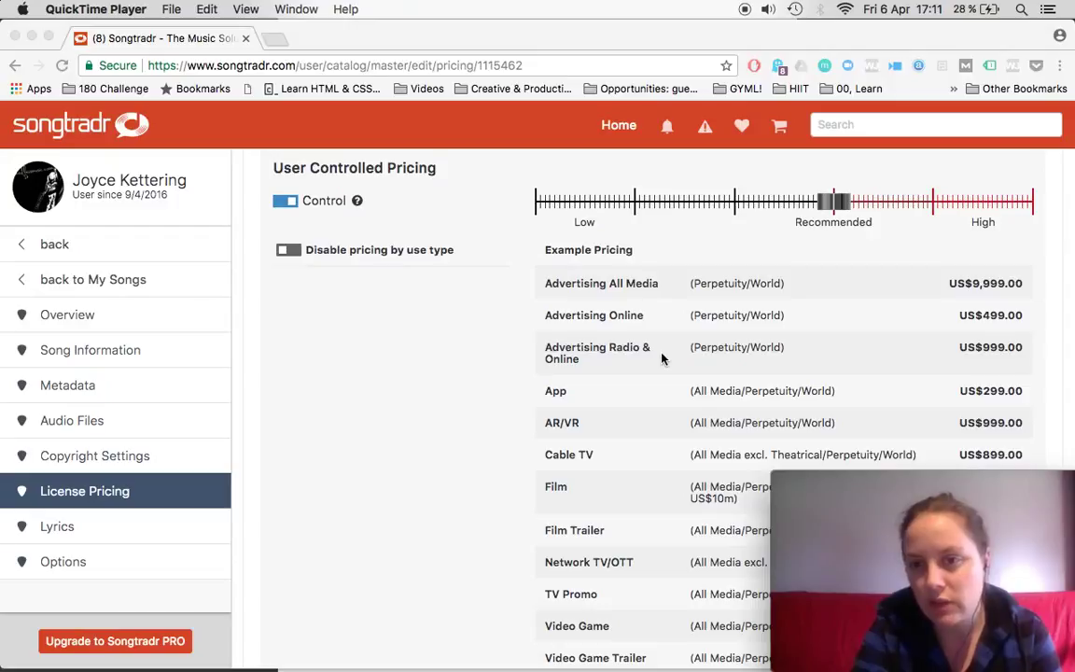
{"action": "scroll", "coordinate": [663, 354], "scroll_direction": "down", "scroll_amount": 1}
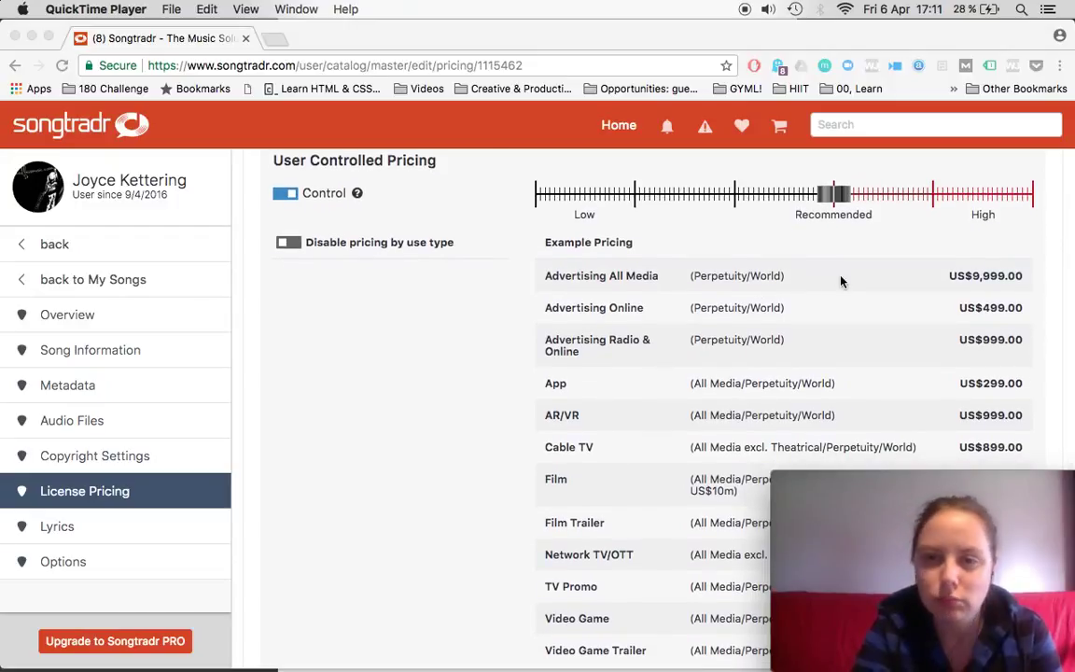
{"action": "scroll", "coordinate": [840, 280], "scroll_direction": "down", "scroll_amount": 5}
{"action": "scroll", "coordinate": [840, 281], "scroll_direction": "up", "scroll_amount": 5}
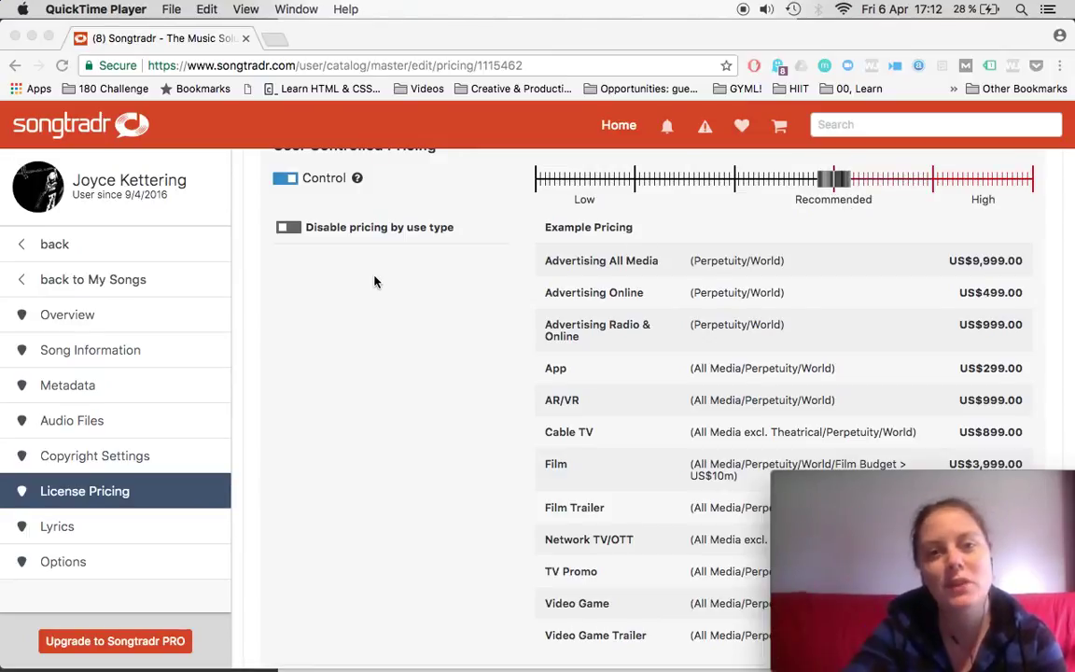
{"action": "scroll", "coordinate": [374, 282], "scroll_direction": "up", "scroll_amount": 2}
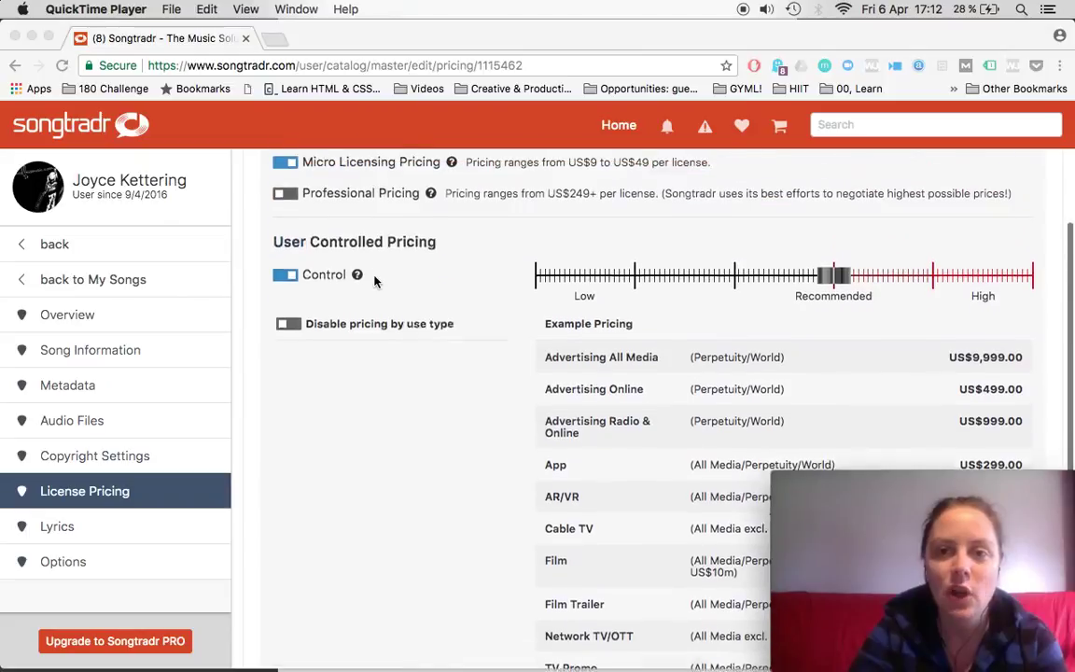
{"action": "scroll", "coordinate": [374, 282], "scroll_direction": "up", "scroll_amount": 4}
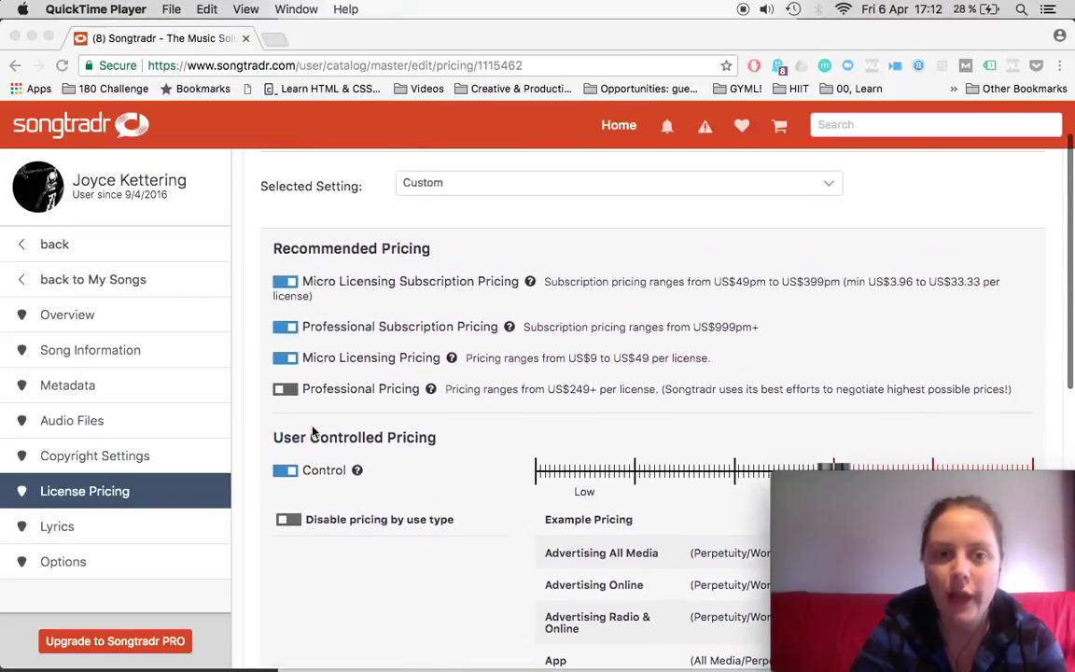
- Return the license pricing to Default Setting and review its recommended and example prices
{"action": "left_click", "coordinate": [285, 473]}
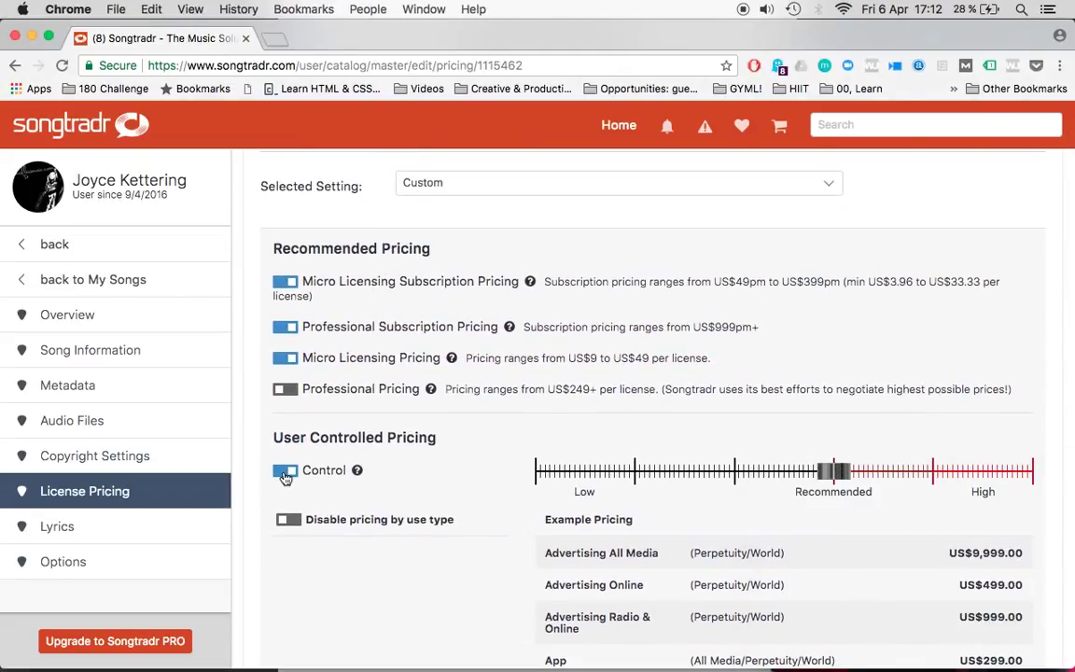
{"action": "left_click", "coordinate": [525, 179]}
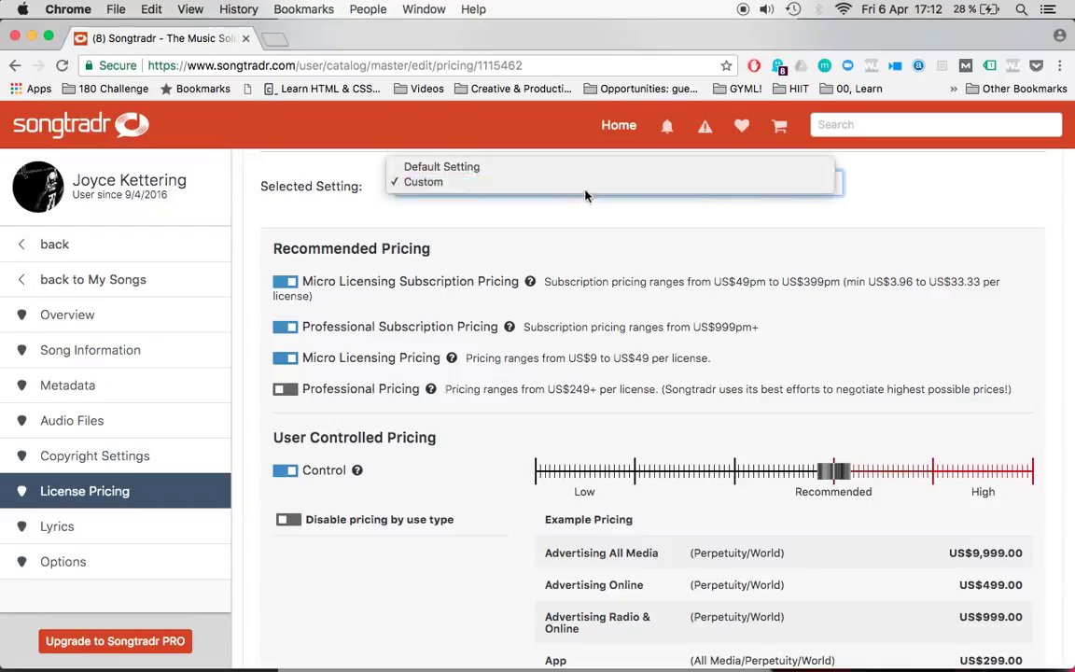
{"action": "left_click", "coordinate": [576, 169]}
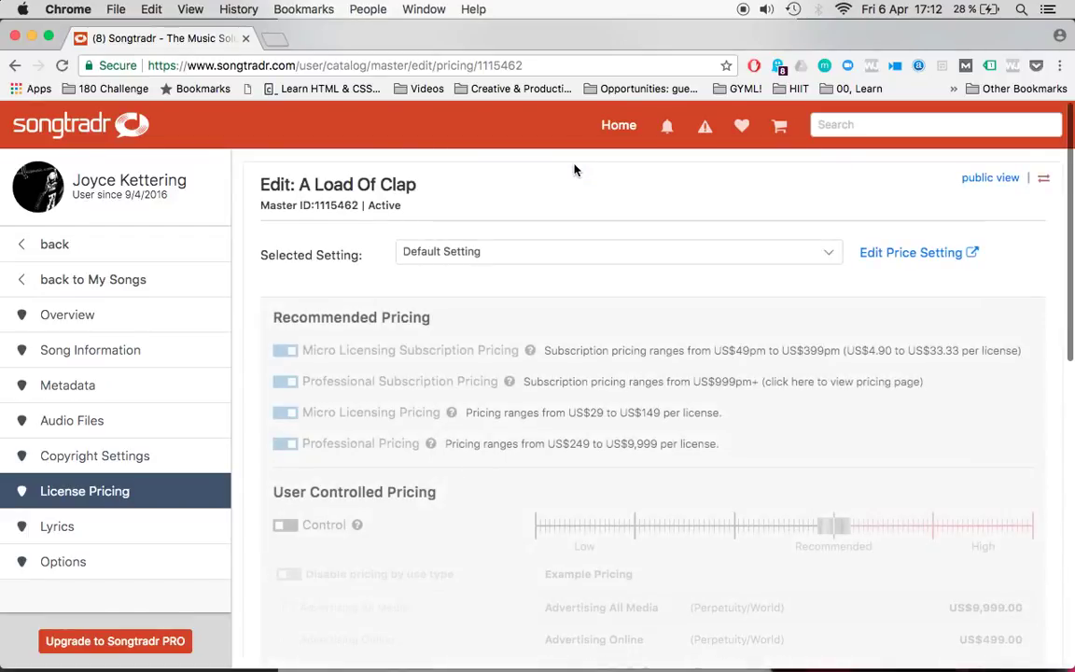
{"action": "scroll", "coordinate": [668, 549], "scroll_direction": "down", "scroll_amount": 3}
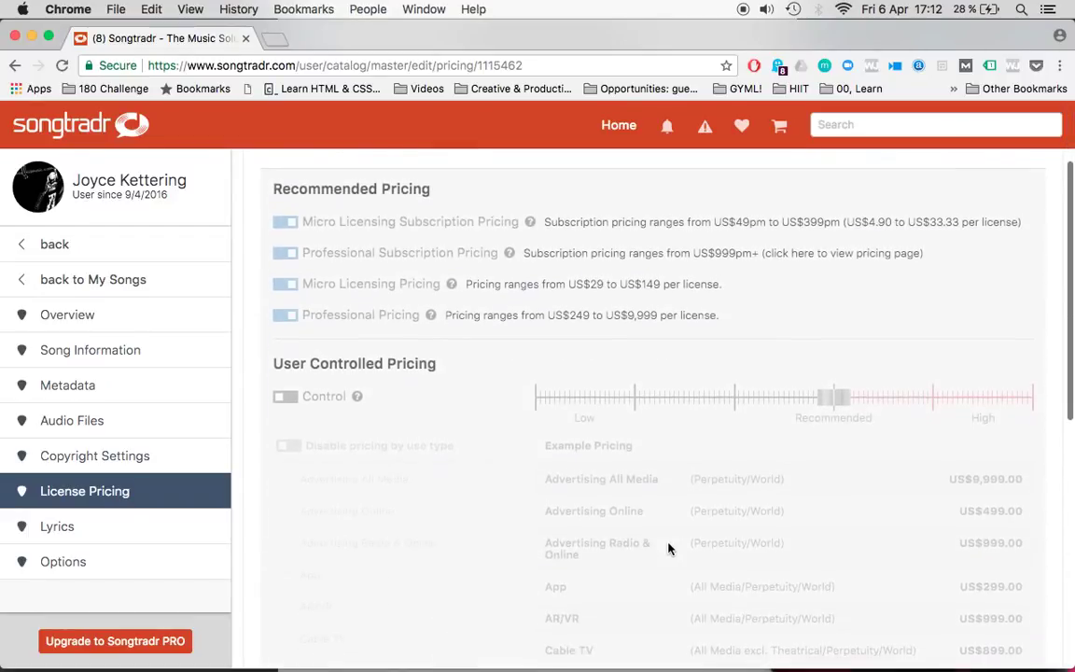
{"action": "scroll", "coordinate": [663, 411], "scroll_direction": "down", "scroll_amount": 4}
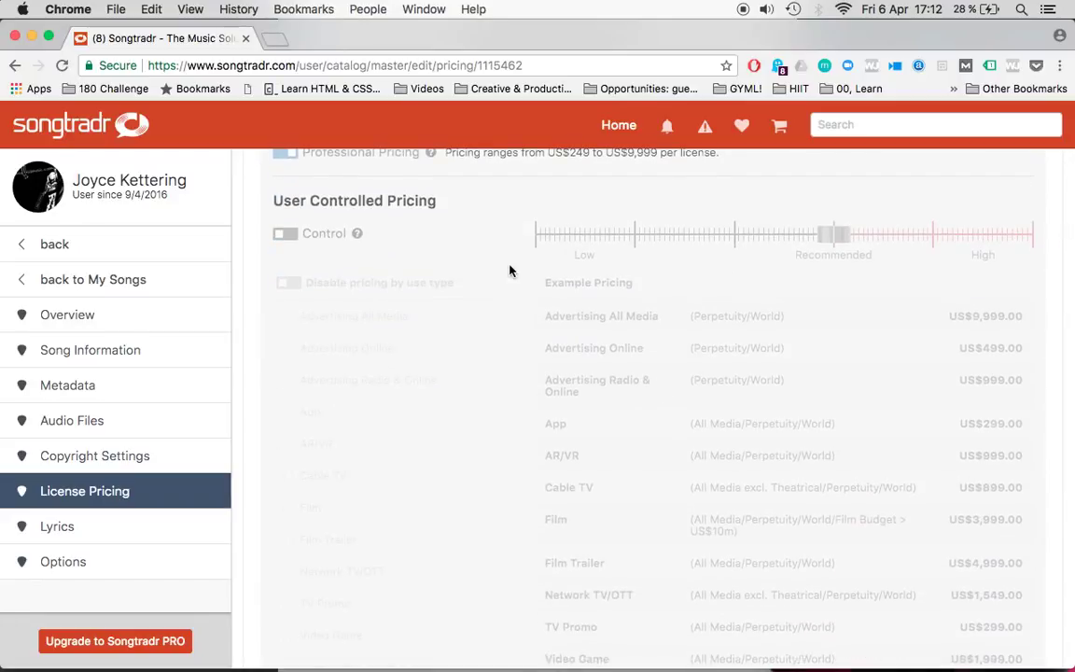
{"action": "scroll", "coordinate": [508, 269], "scroll_direction": "up", "scroll_amount": 5}
- Open the song's Lyrics page and look at the available lyric languages without selecting one
{"action": "left_click", "coordinate": [57, 528]}
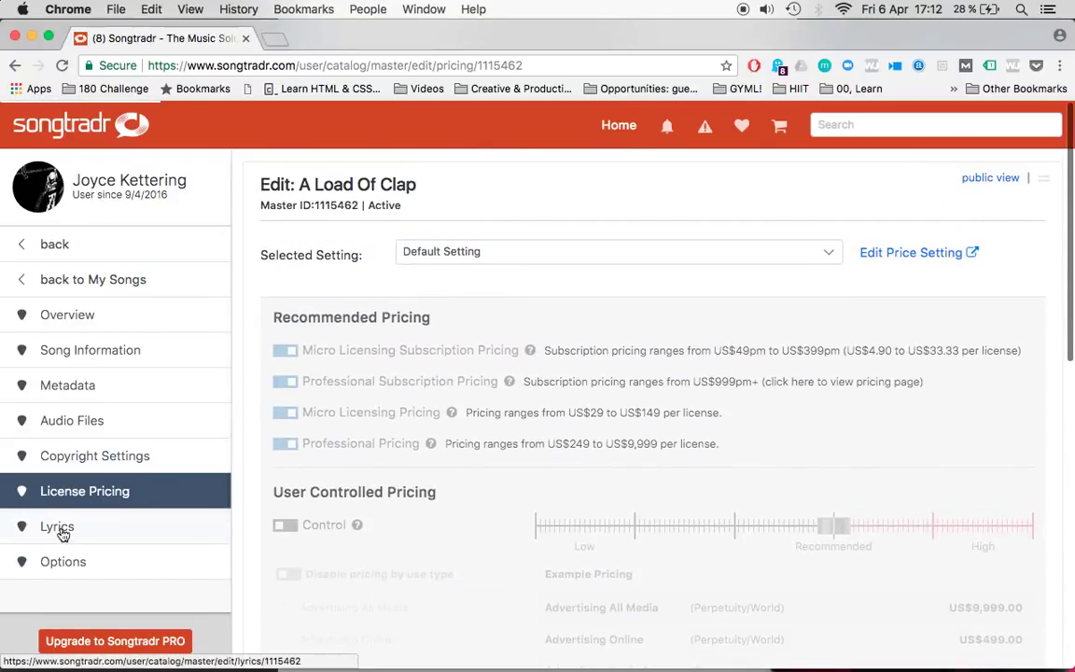
{"action": "scroll", "coordinate": [580, 332], "scroll_direction": "down", "scroll_amount": 1}
{"action": "left_click", "coordinate": [550, 239]}
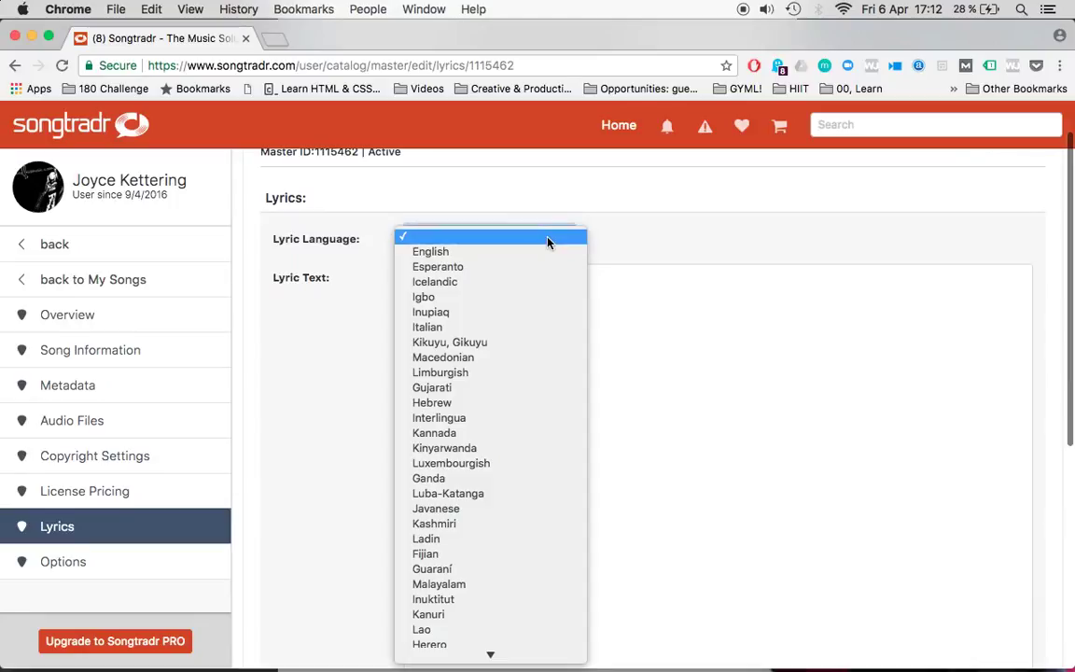
{"action": "left_click", "coordinate": [732, 327]}
{"action": "key", "text": "super+Tab"}
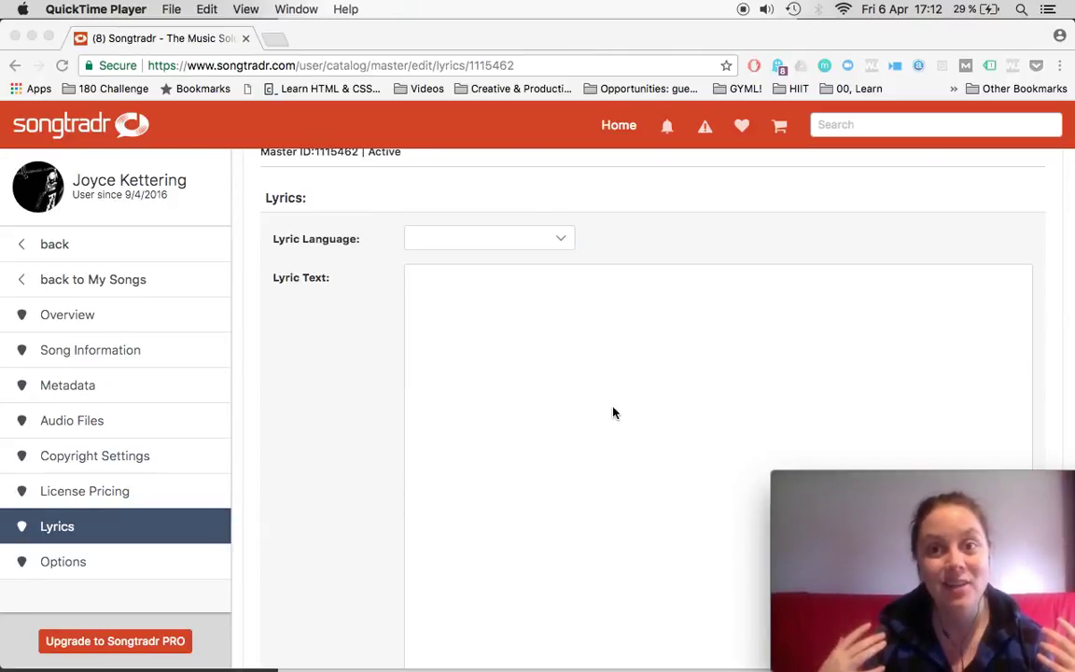
- Open the song's Options page and review the search hiding, song deletion and profile visibility settings
{"action": "left_click", "coordinate": [62, 565]}
{"action": "left_click", "coordinate": [63, 565]}
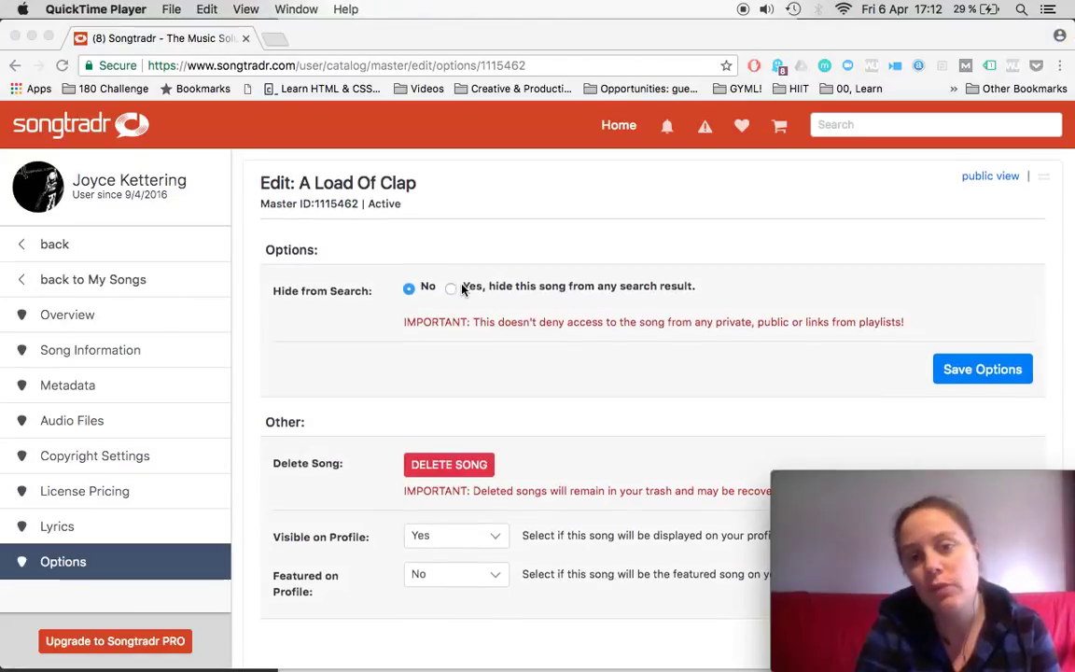
{"action": "scroll", "coordinate": [463, 290], "scroll_direction": "down", "scroll_amount": 1}
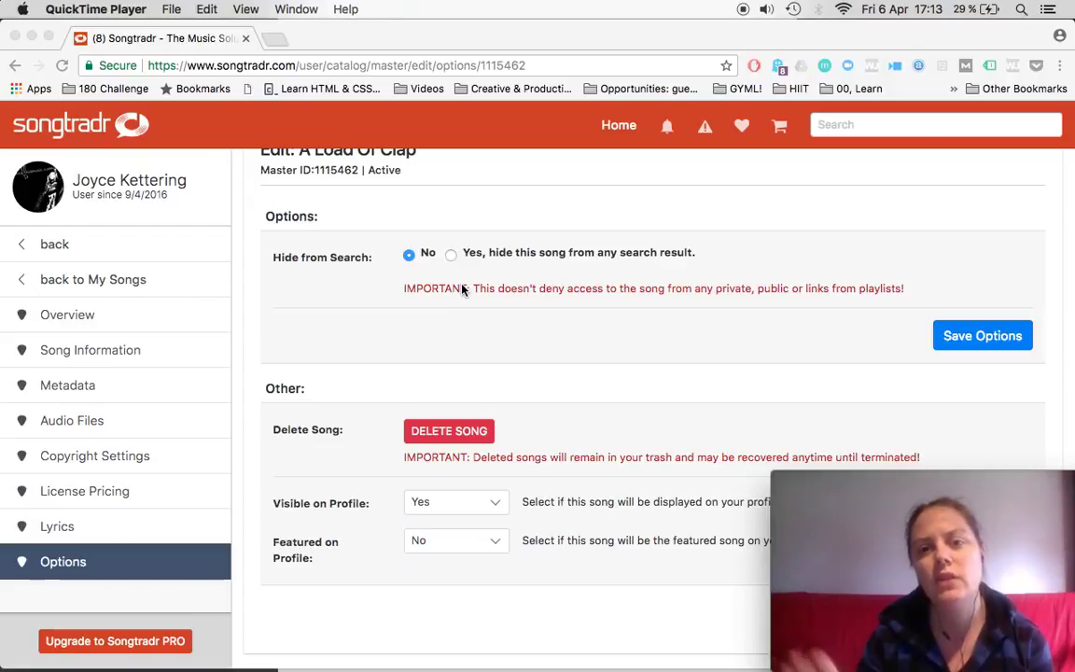
{"action": "scroll", "coordinate": [461, 289], "scroll_direction": "down", "scroll_amount": 3}
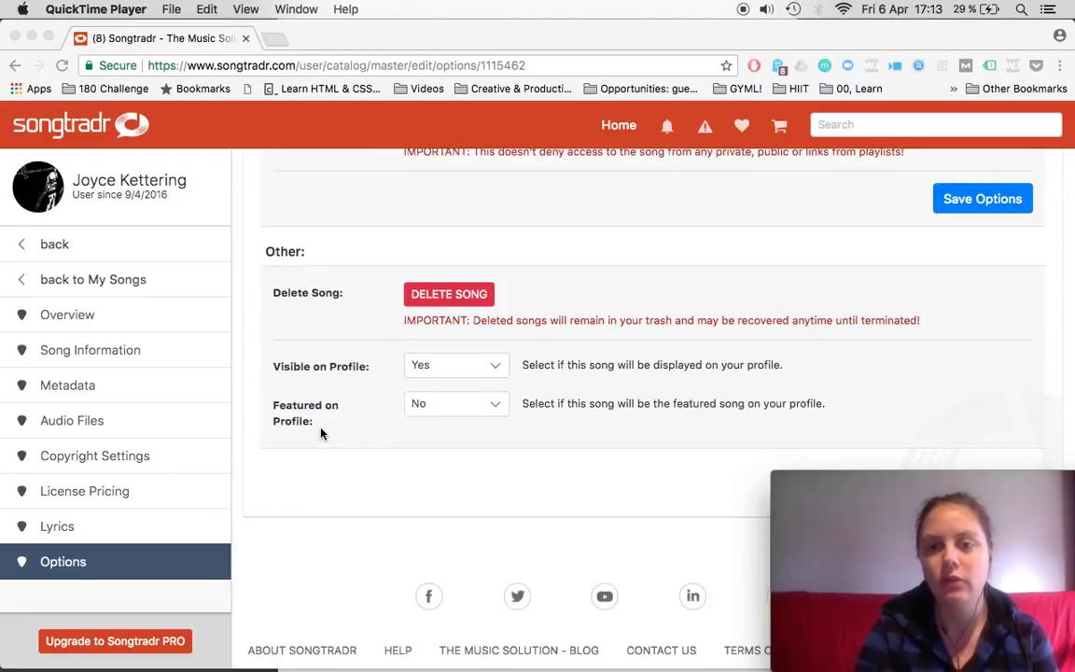
{"action": "scroll", "coordinate": [72, 405], "scroll_direction": "down", "scroll_amount": 3}
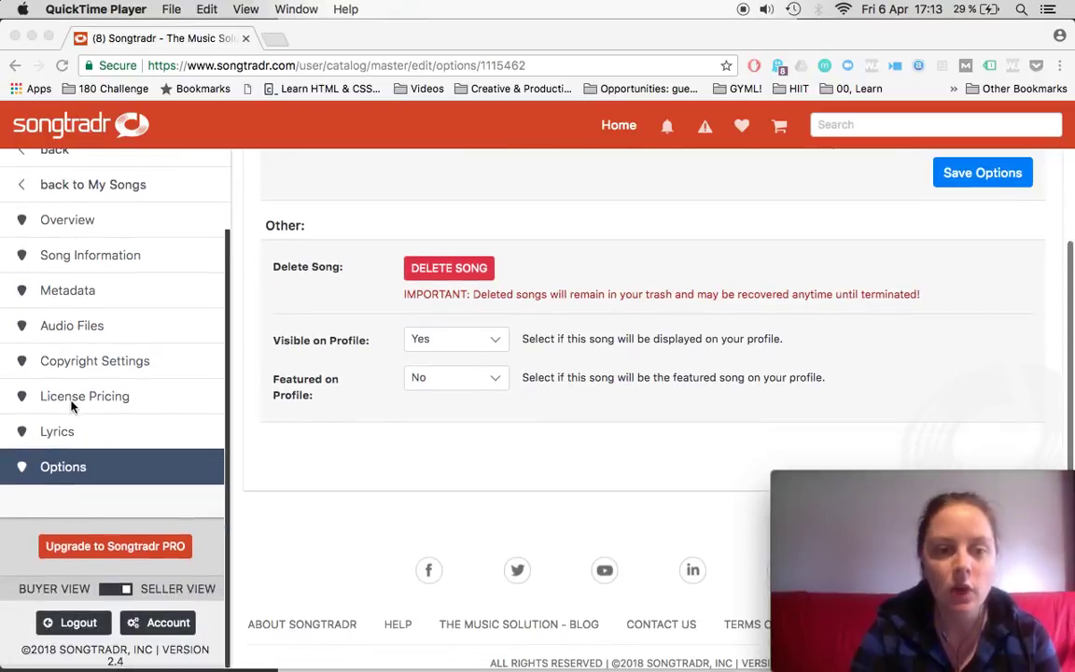
{"action": "scroll", "coordinate": [72, 406], "scroll_direction": "up", "scroll_amount": 5}
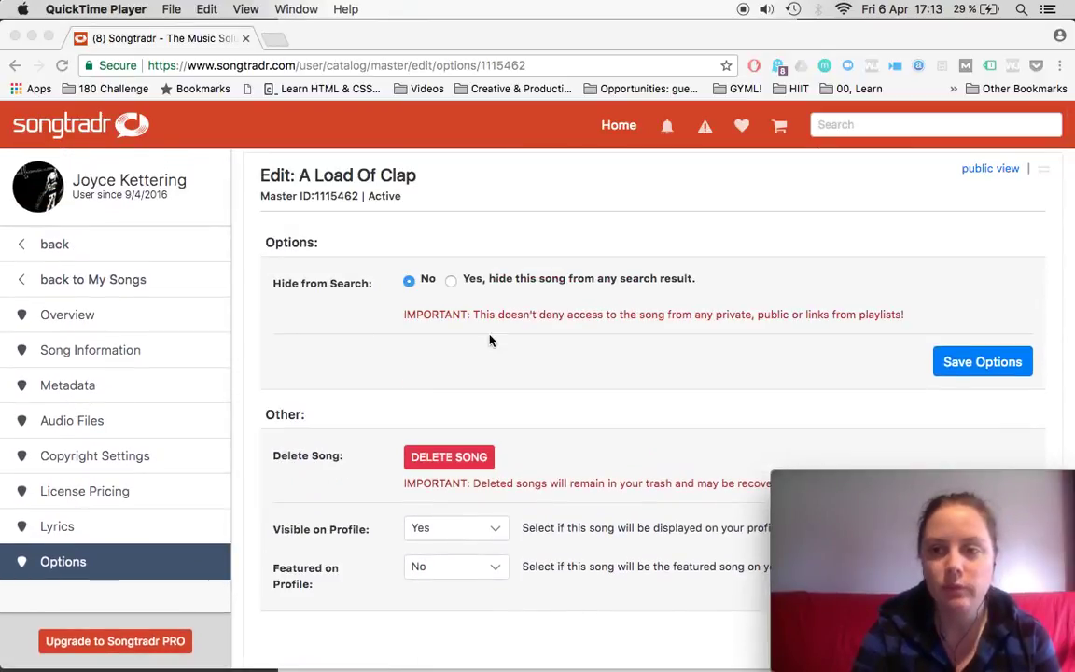
{"action": "scroll", "coordinate": [415, 284], "scroll_direction": "up", "scroll_amount": 1}
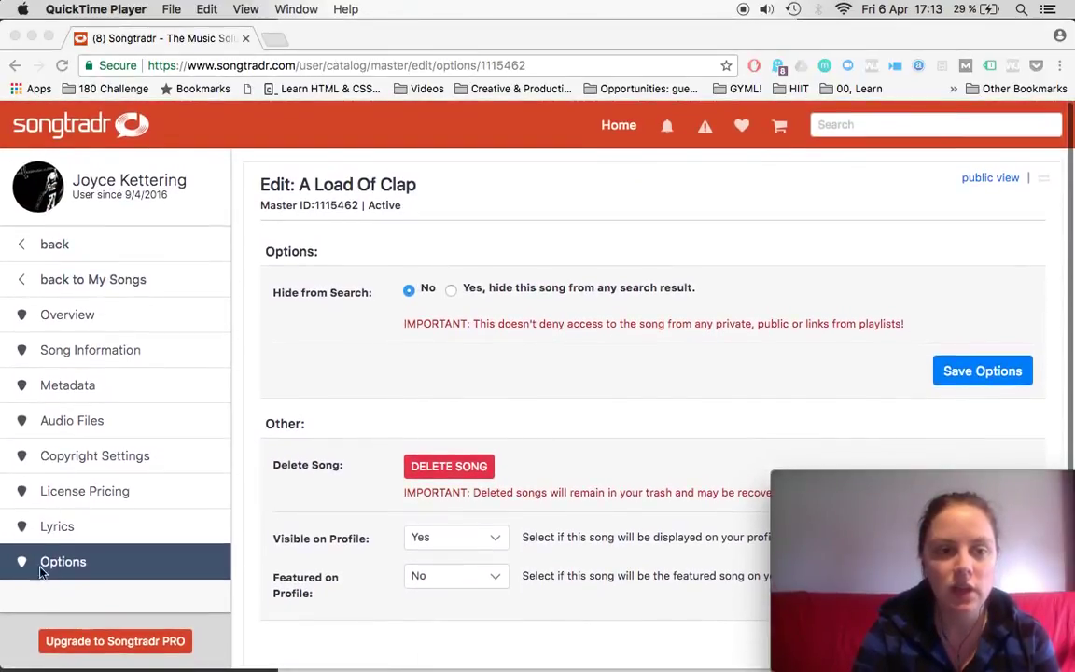